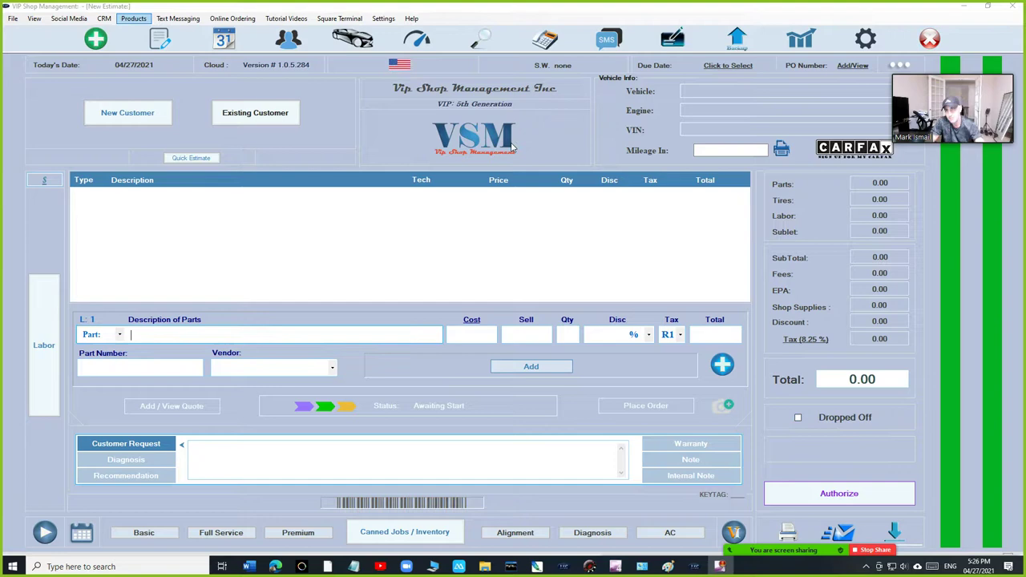
- Open the old 2010 Malibu estimate and delete its Starter Motor and Generator BOS lines
click(160, 38)
double_click(229, 170)
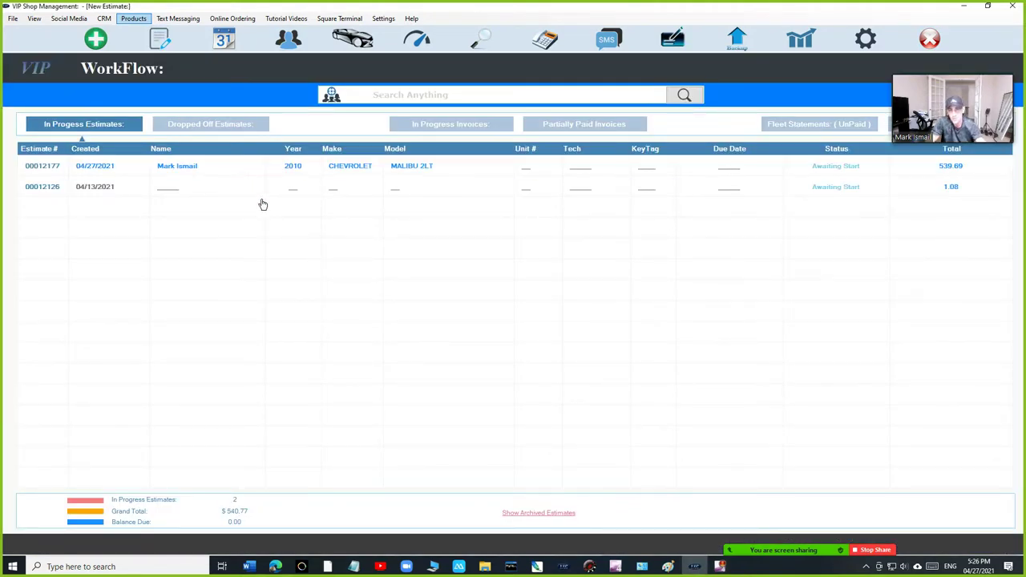
click(644, 213)
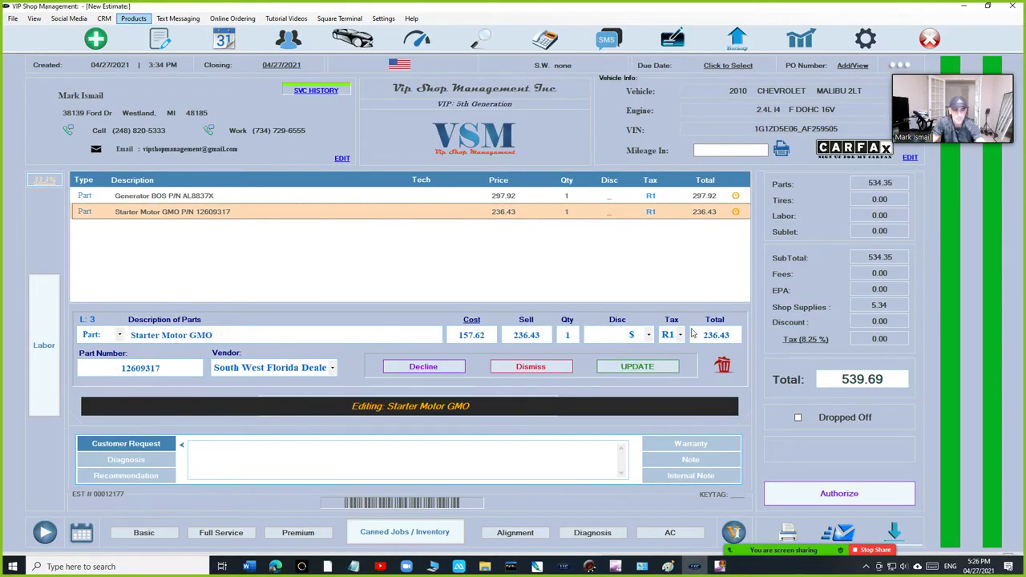
click(723, 365)
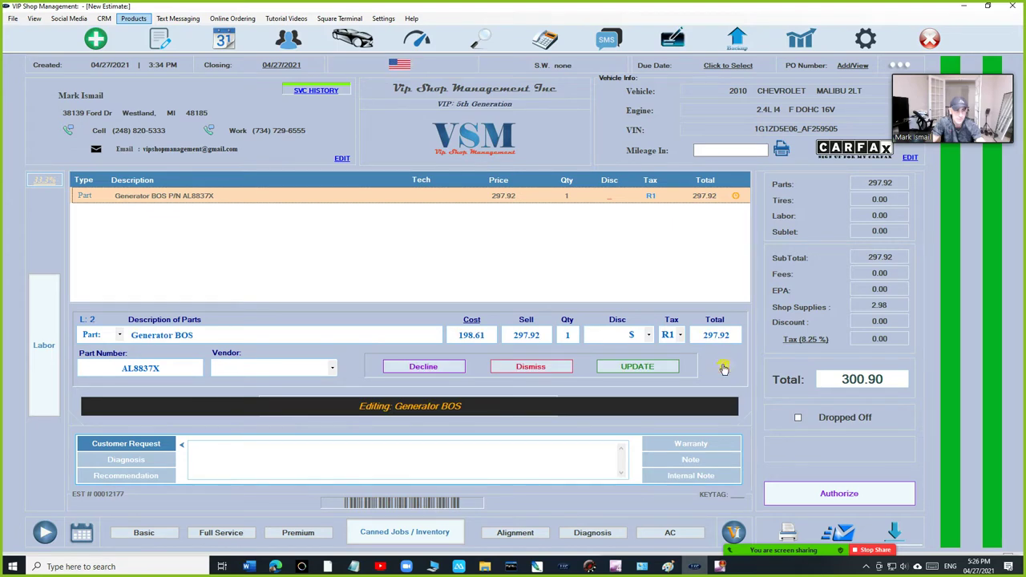
click(722, 364)
- Start a blank estimate for the existing customer's 2010 Chevrolet Malibu 2LT
click(95, 38)
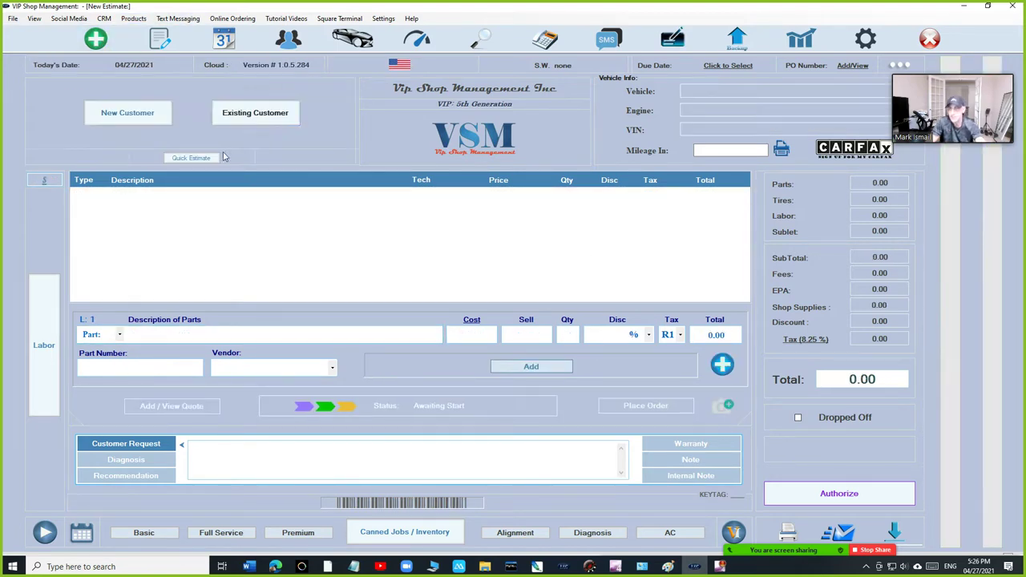
click(256, 116)
text(mark is)
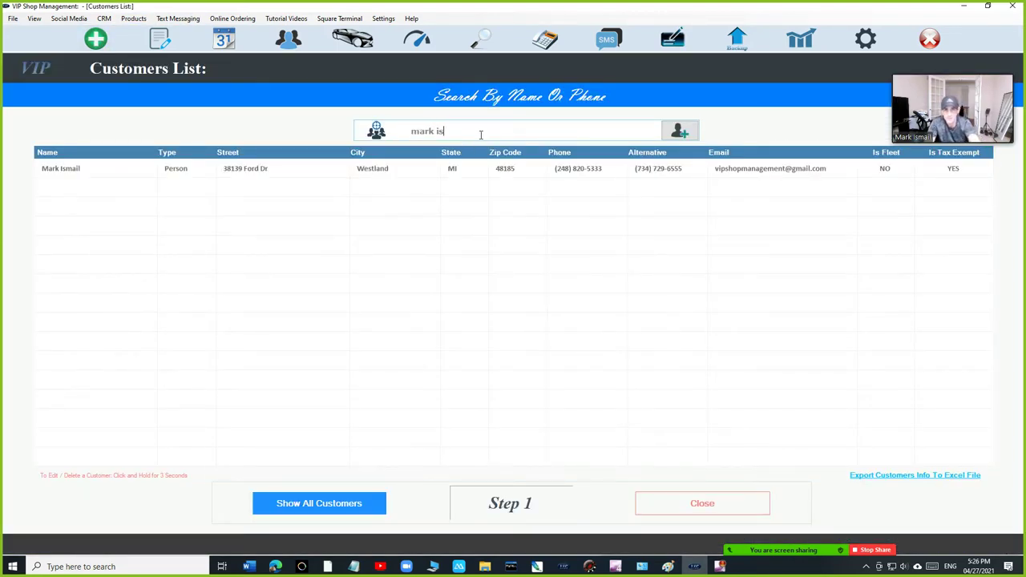
key(Return)
key(Down)
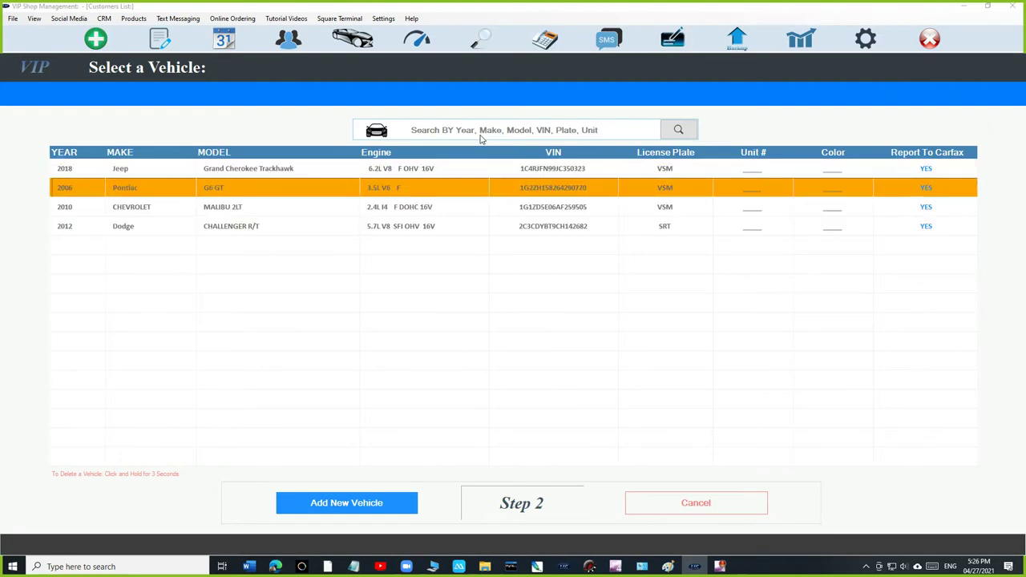
key(Down)
key(Return)
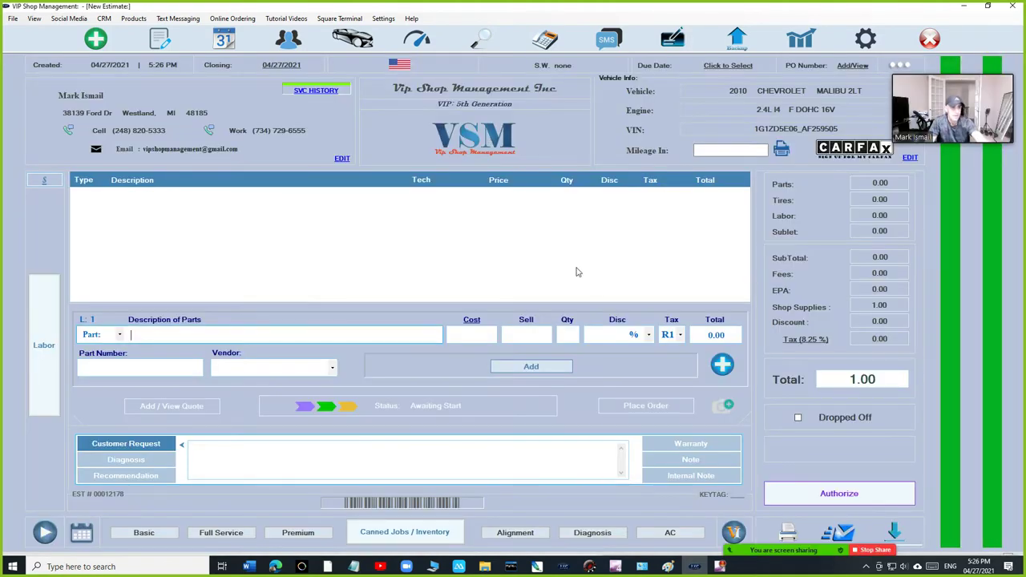
click(716, 370)
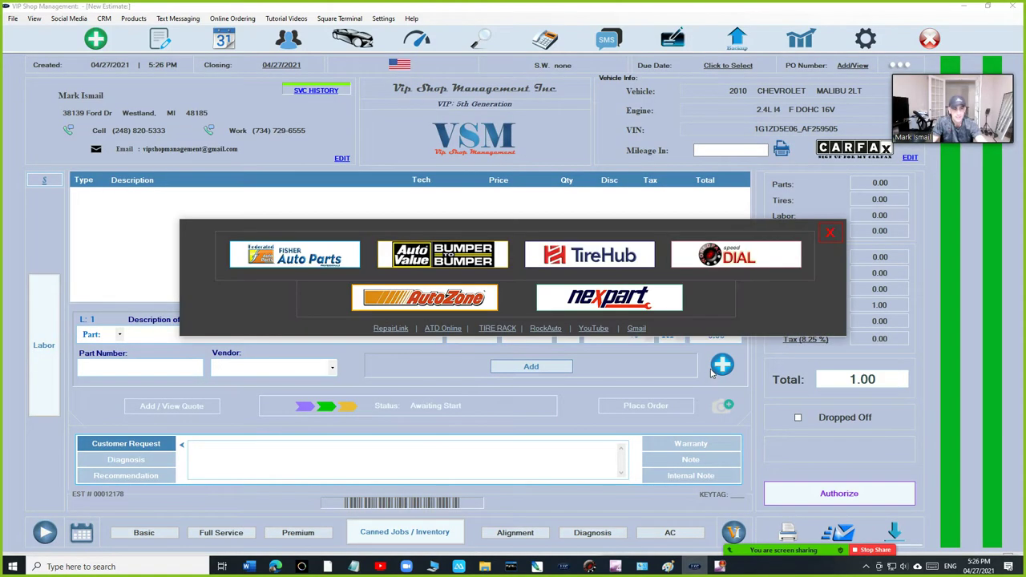
click(623, 310)
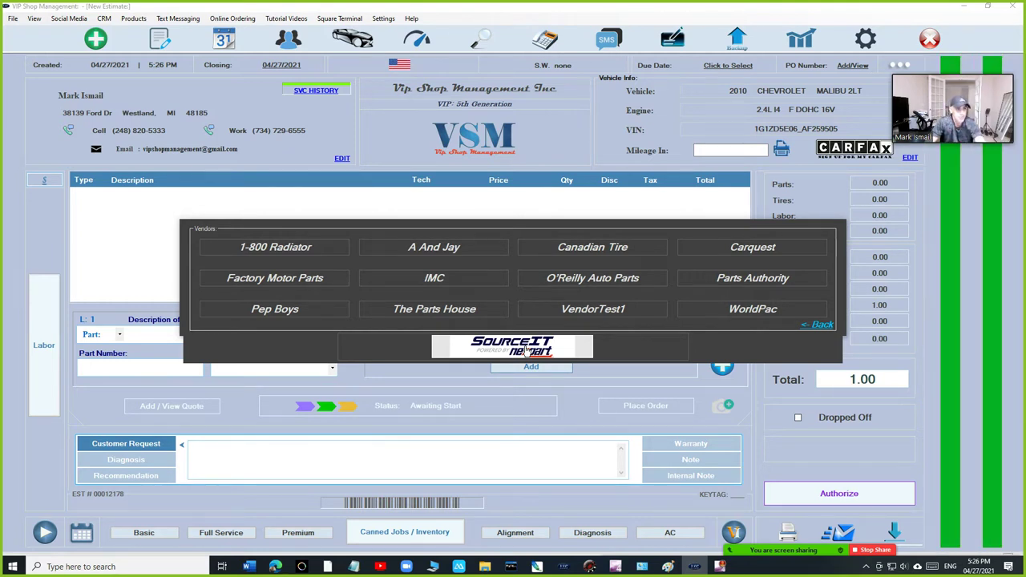
click(812, 324)
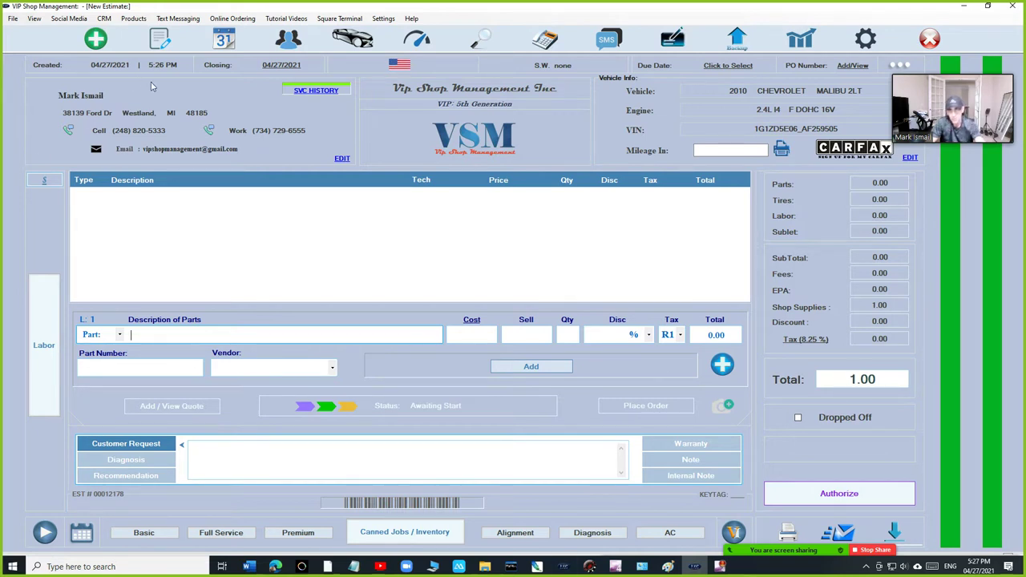
- Review the configured SourceIT account in the Nexpart vendor setup without making changes
click(228, 23)
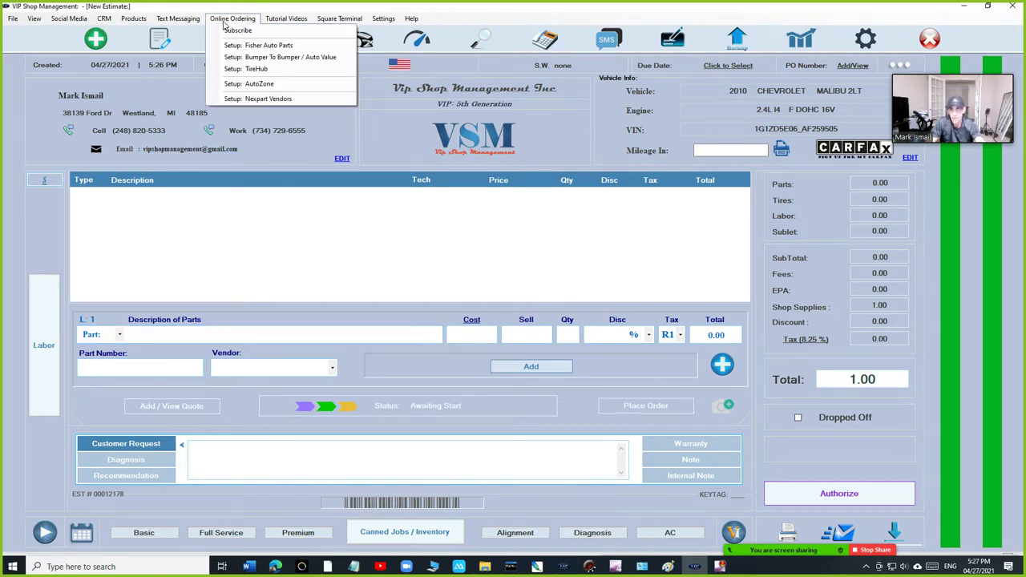
click(262, 100)
scroll(284, 221, down, 1)
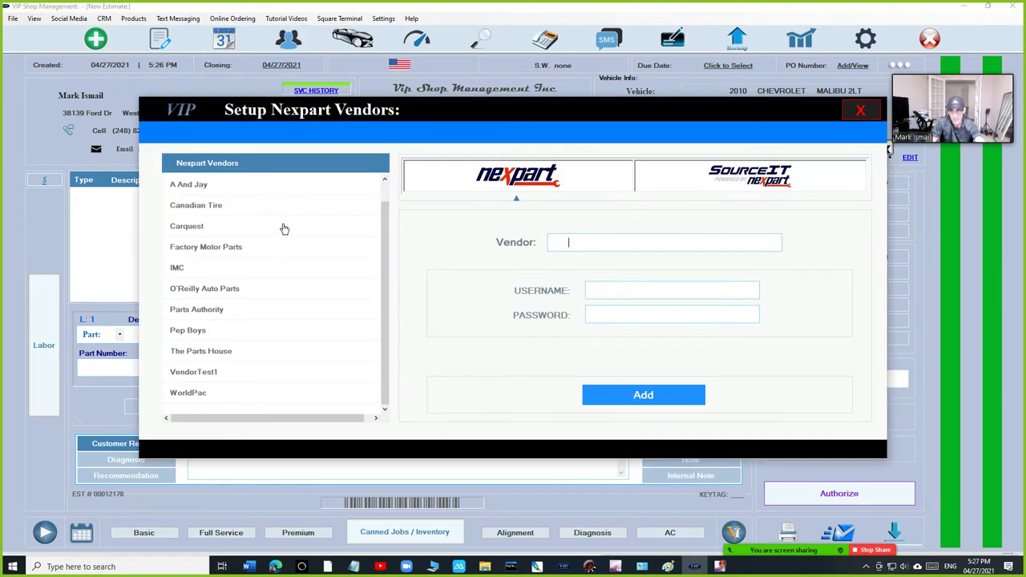
scroll(285, 228, up, 1)
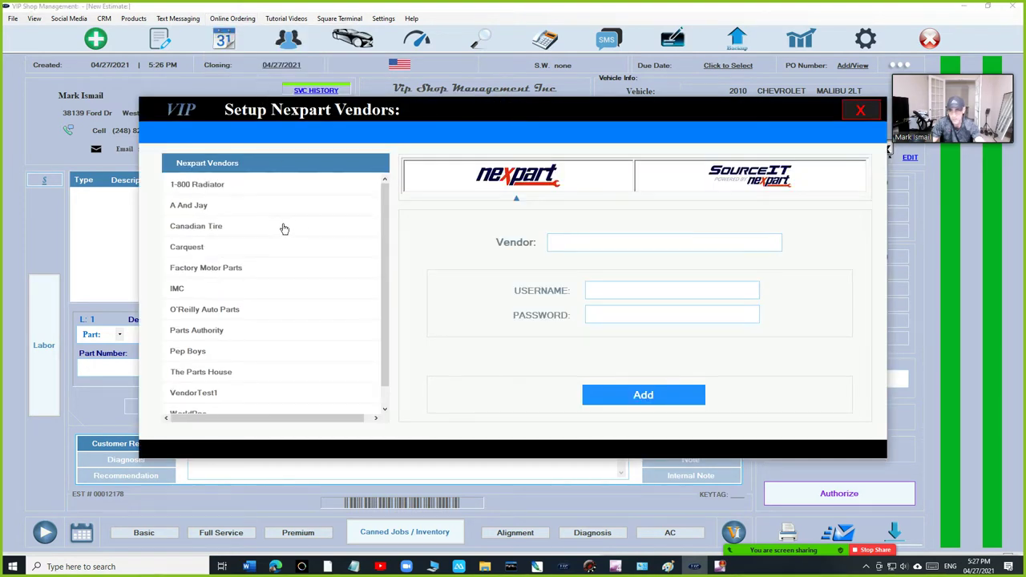
click(750, 183)
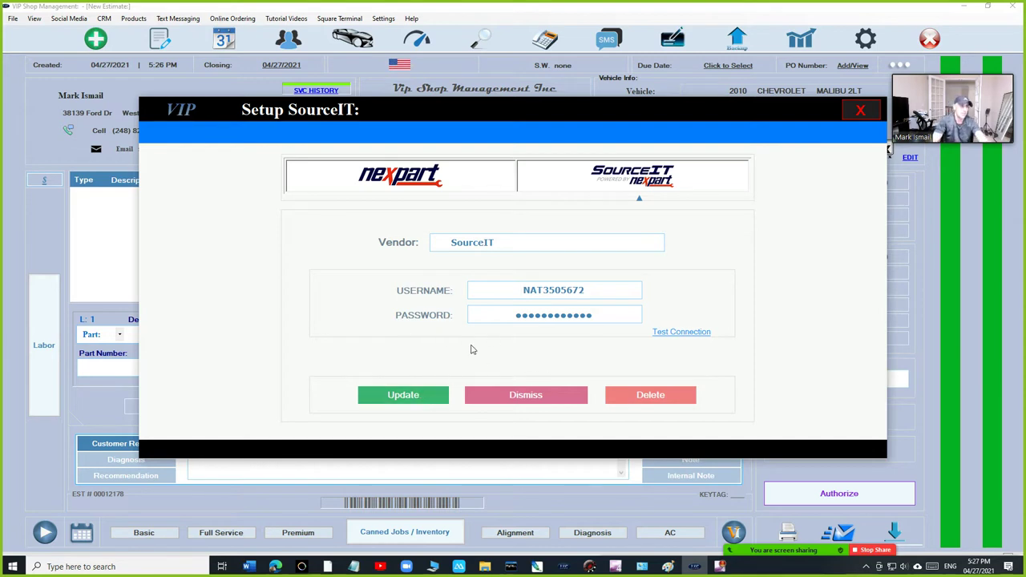
click(507, 401)
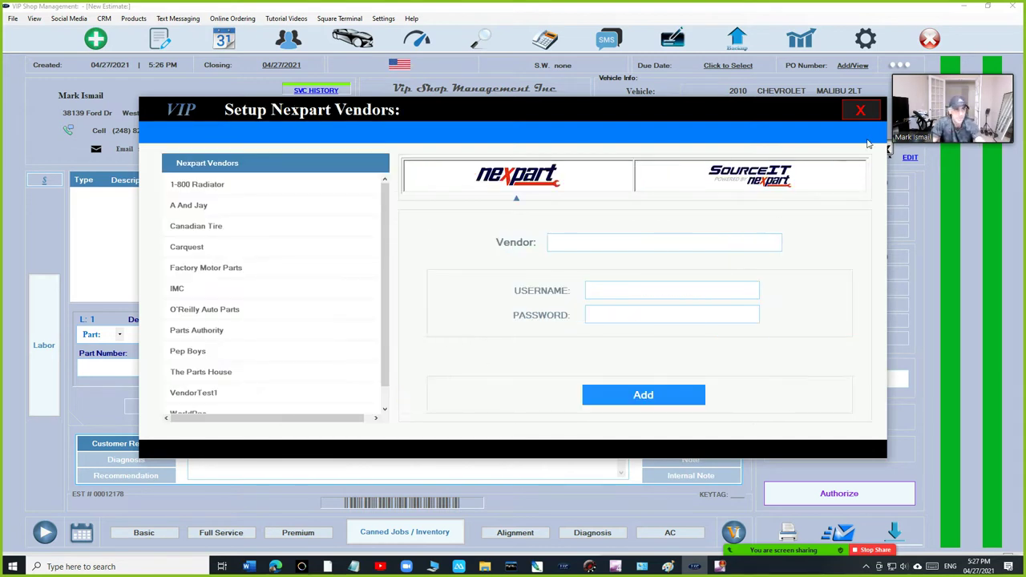
- Close the Setup Nexpart Vendors dialog to return to the empty Malibu estimate
click(860, 110)
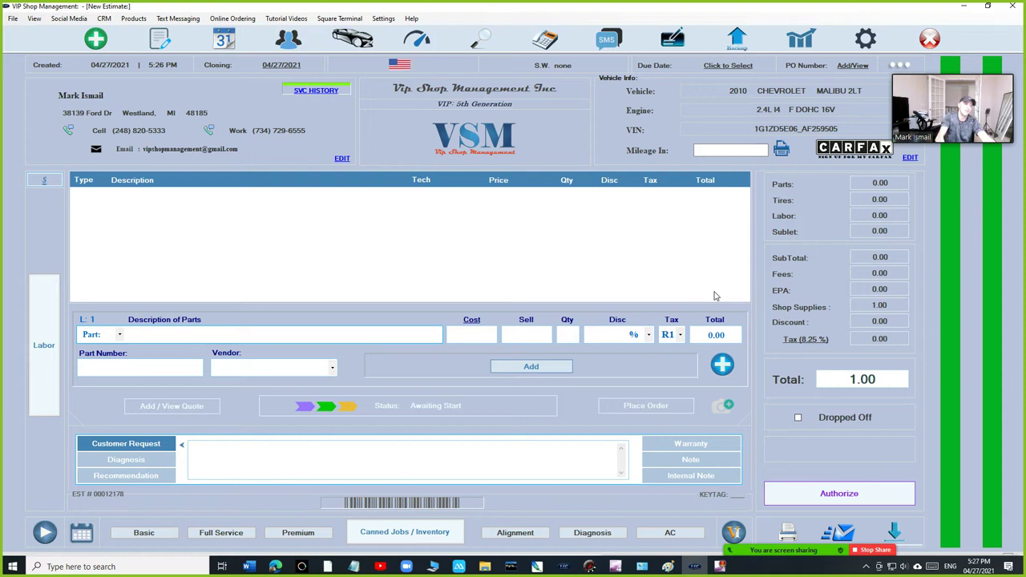
- Launch SourceIT ordering for the Malibu from the Nexpart vendors list
click(720, 373)
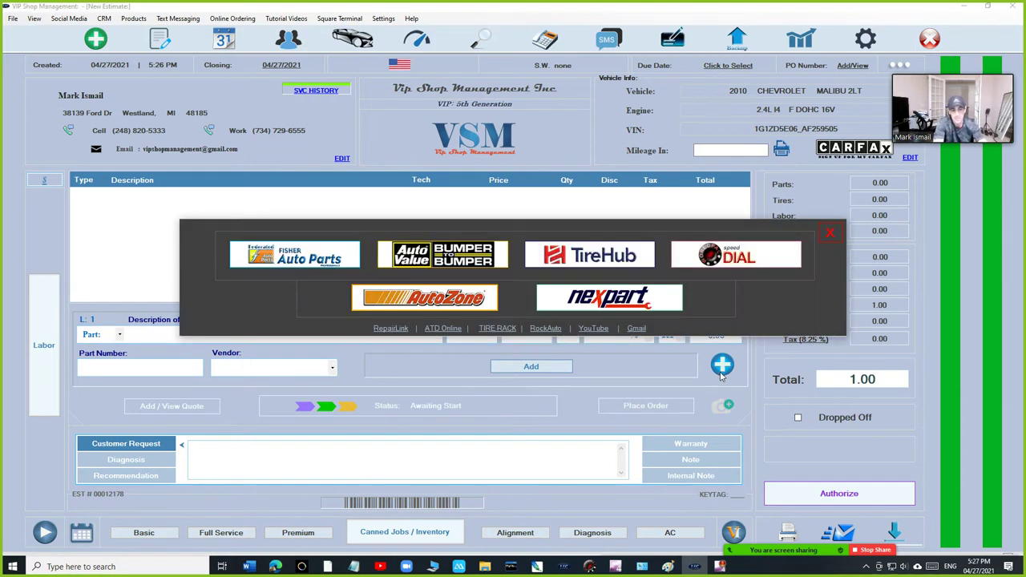
click(609, 298)
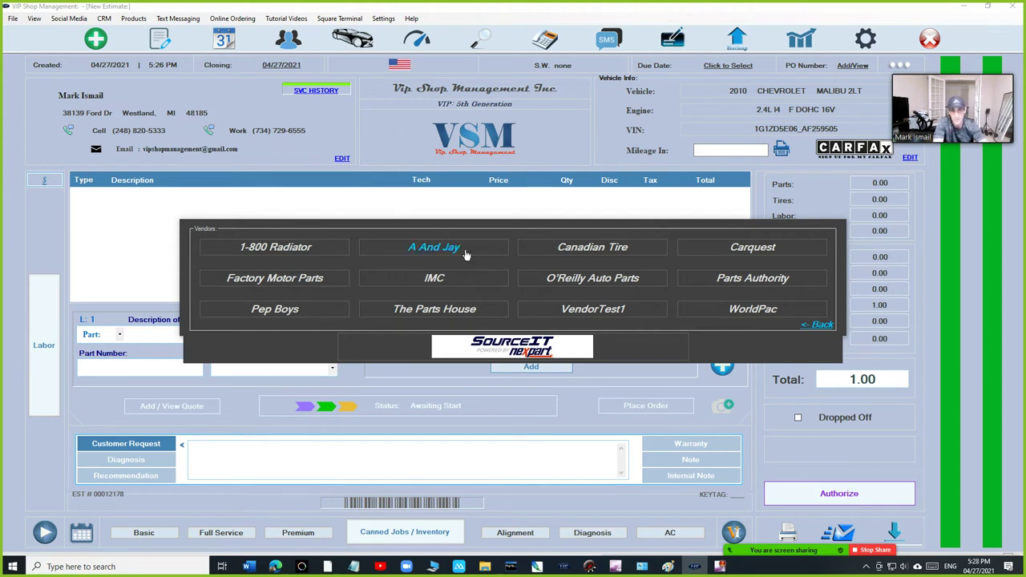
click(517, 353)
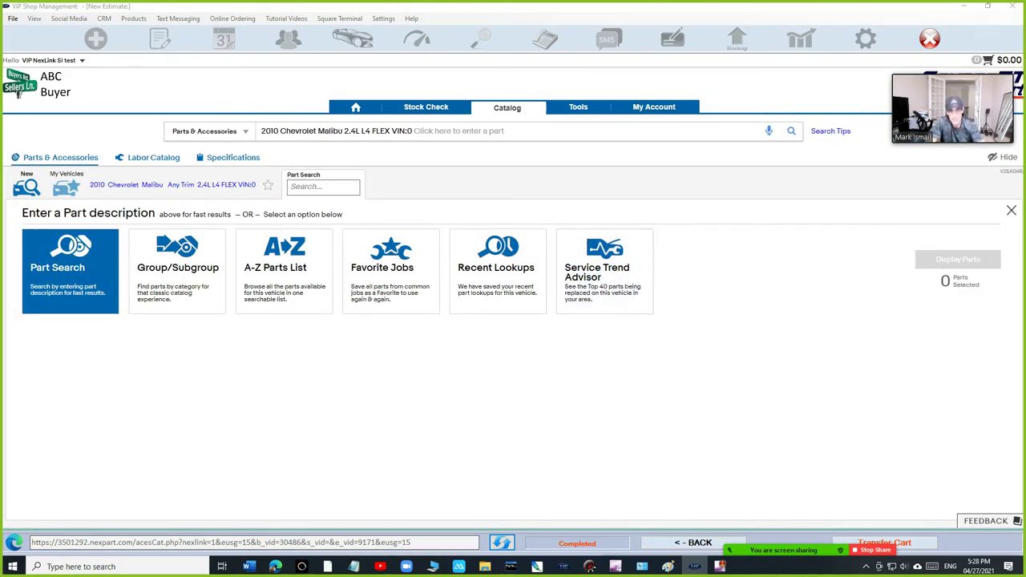
- Display parts for Serpentine Belt and Battery picked from Service Trend Advisor
click(609, 297)
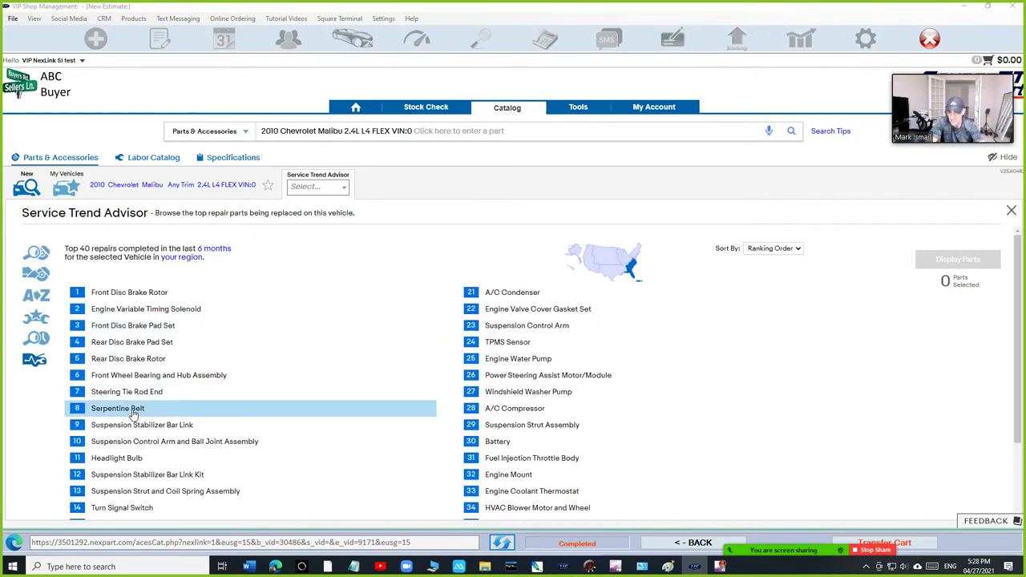
click(132, 410)
scroll(223, 380, down, 1)
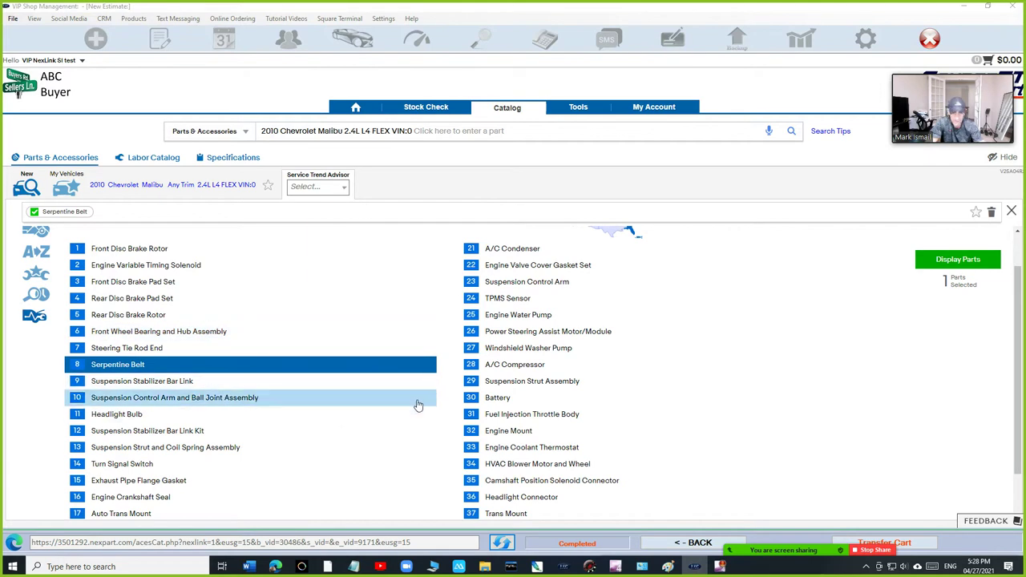
click(493, 405)
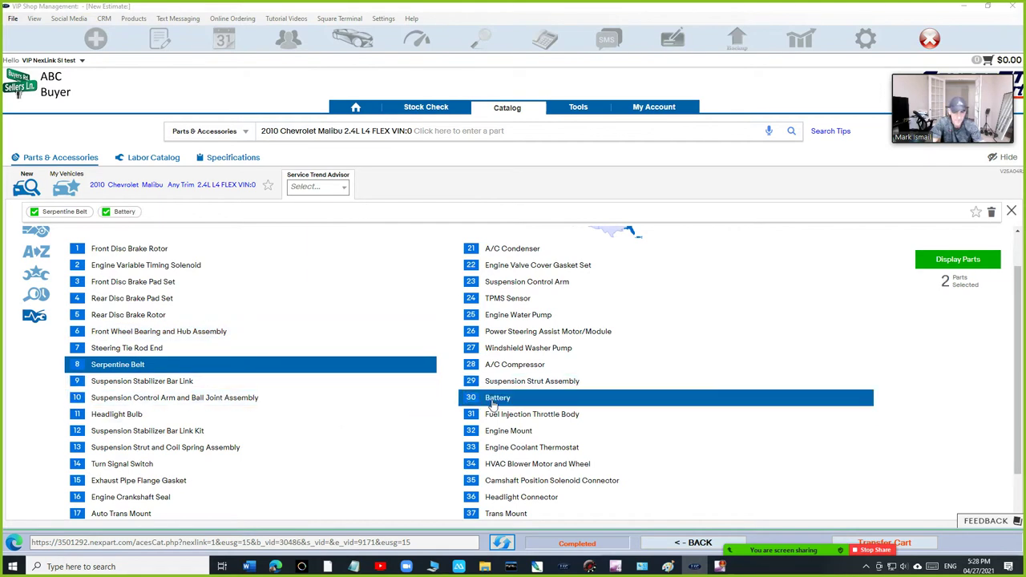
click(954, 262)
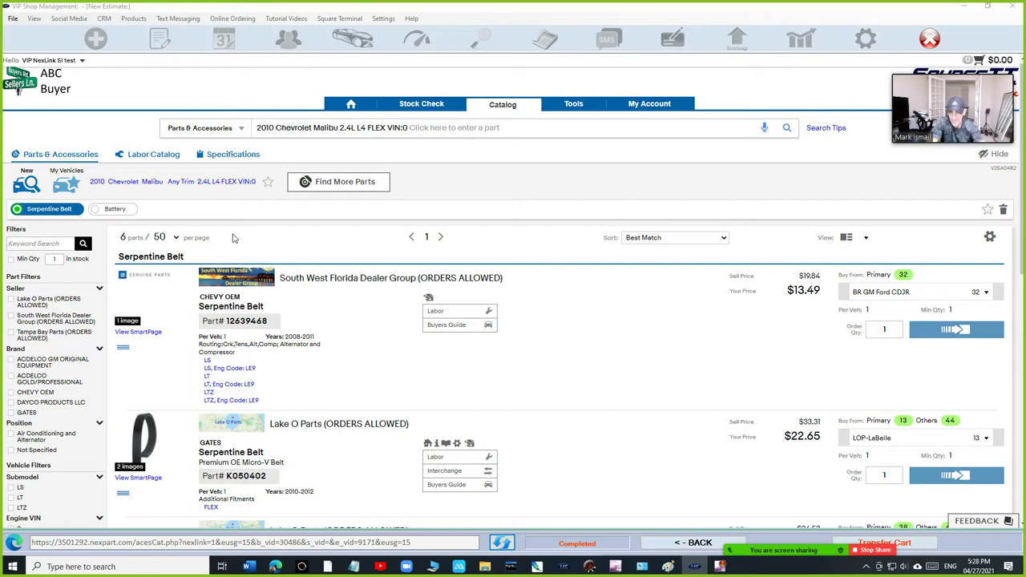
- Add the Chevy OEM serpentine belt to the SourceIT cart
scroll(224, 236, down, 1)
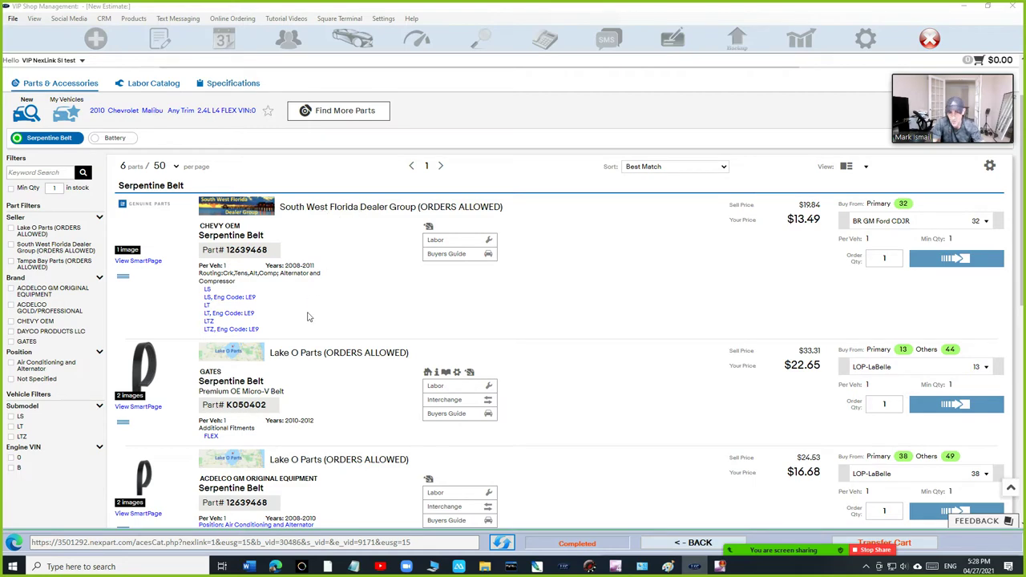
scroll(295, 360, down, 2)
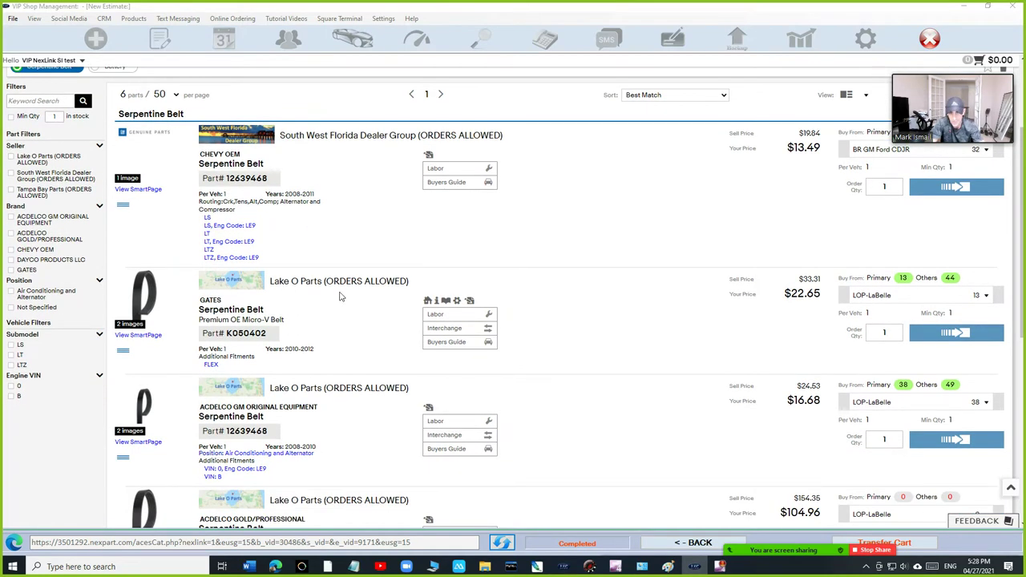
scroll(340, 296, down, 1)
scroll(334, 314, down, 3)
scroll(334, 313, down, 3)
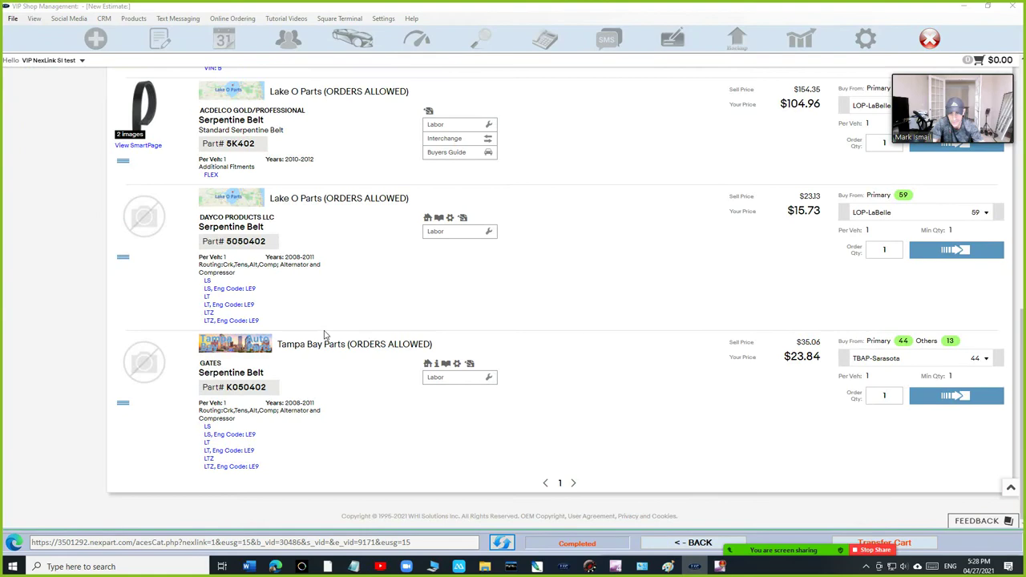
scroll(324, 335, up, 4)
scroll(325, 335, up, 4)
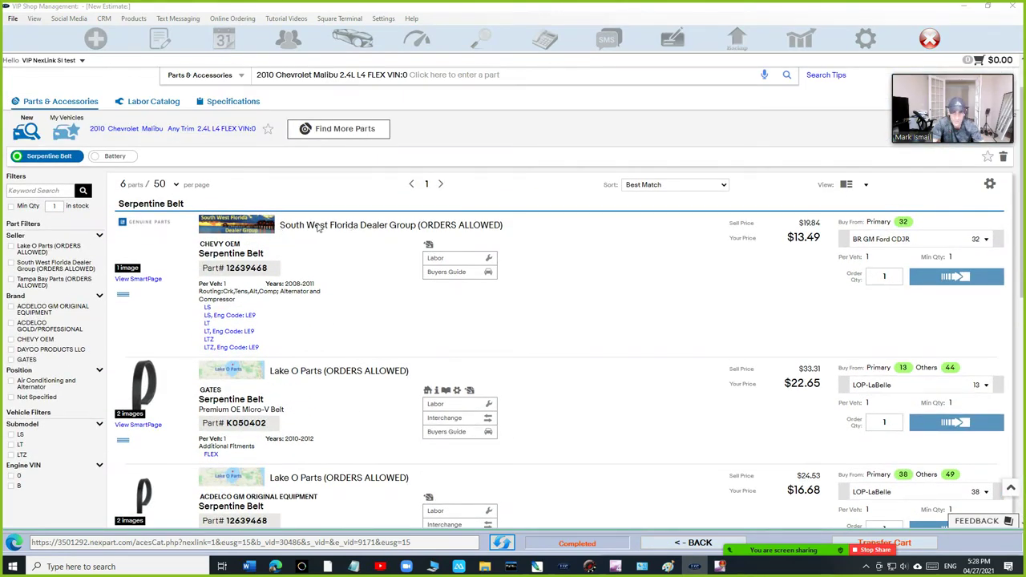
click(971, 277)
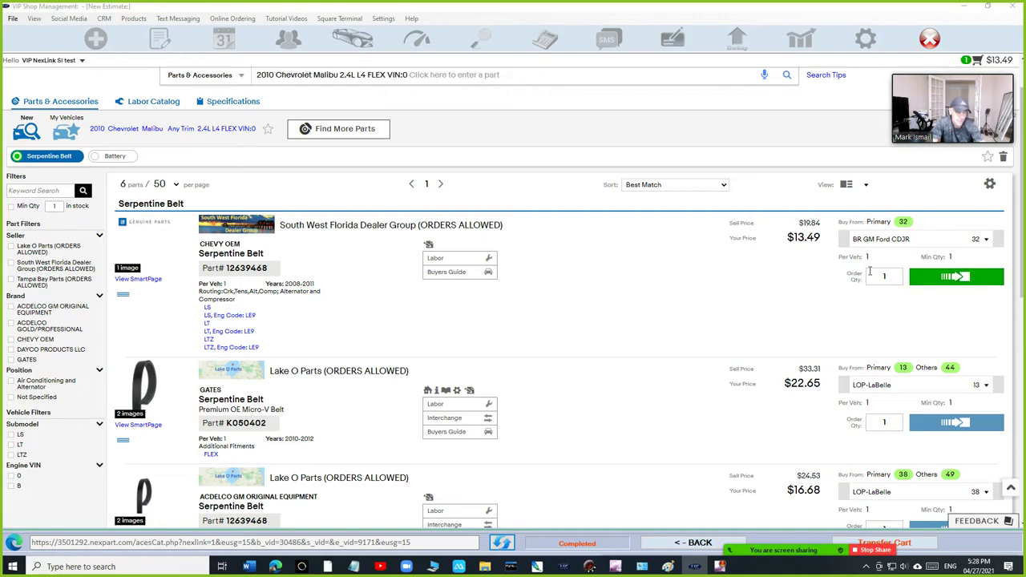
- Add the ACDelco Gold 90PS battery from the battery results to the cart
click(111, 155)
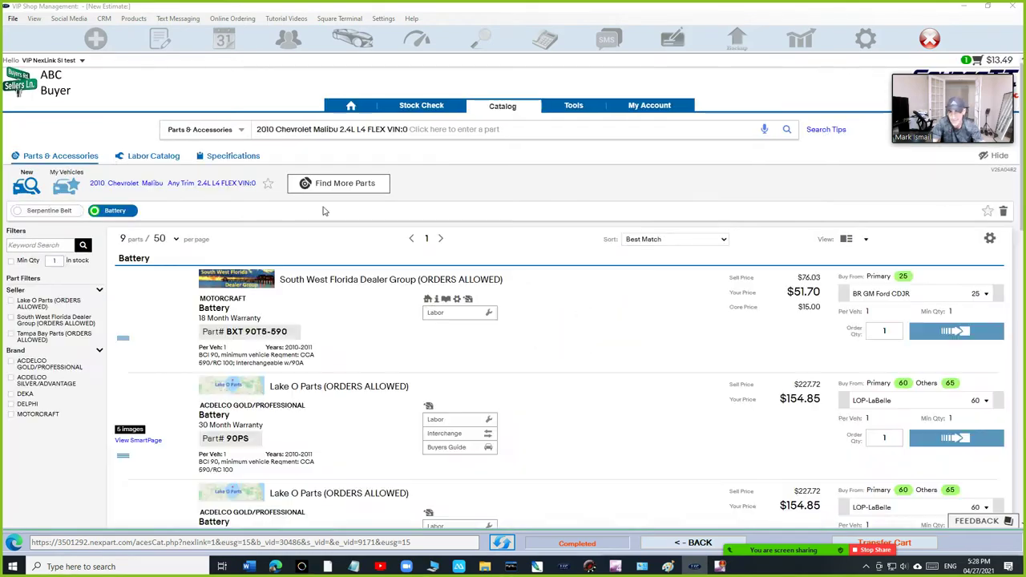
scroll(330, 256, down, 2)
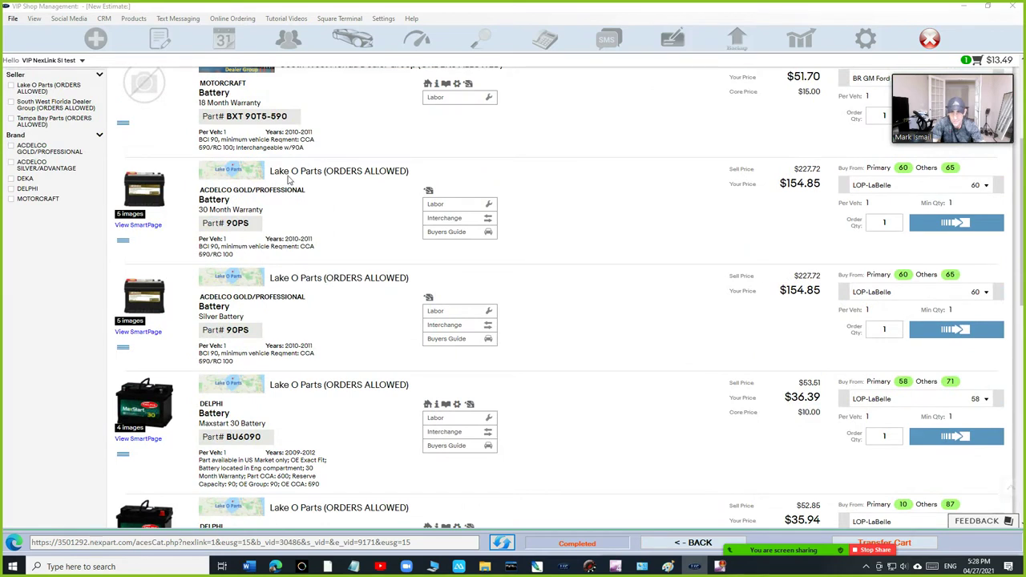
click(932, 226)
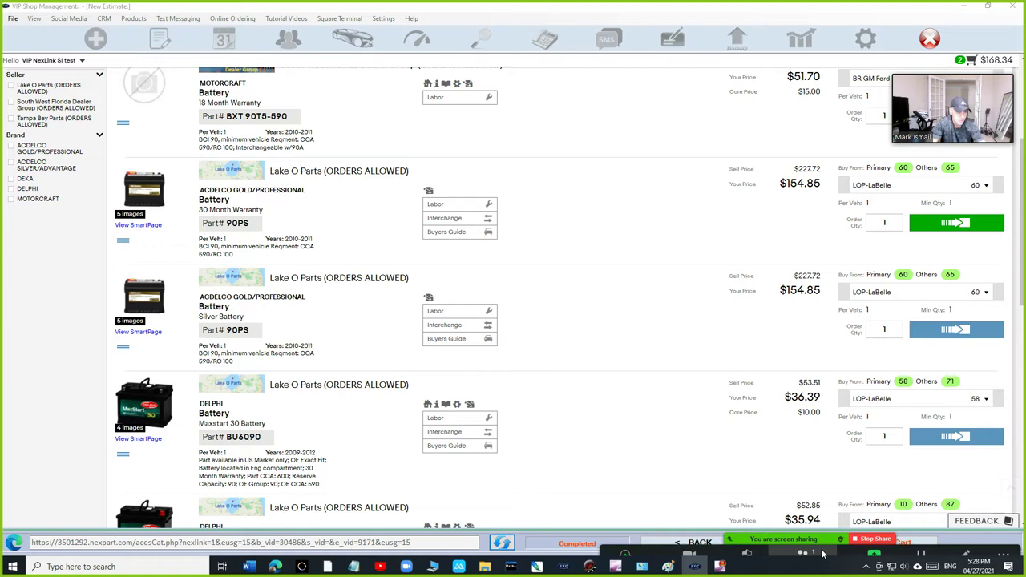
mouse_move(884, 547)
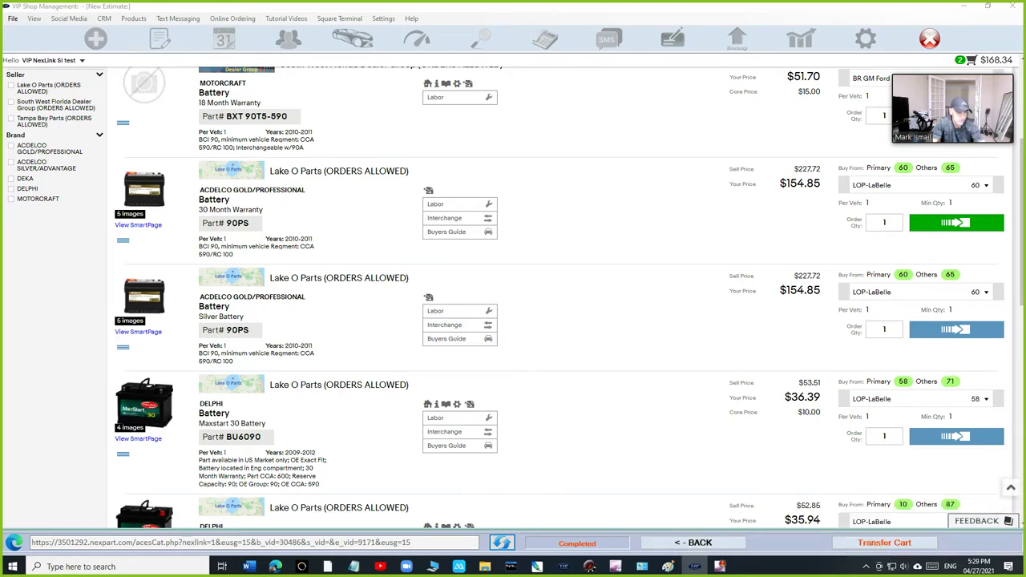
- Transfer the cart's battery and serpentine belt into the estimate and review both lines
click(886, 545)
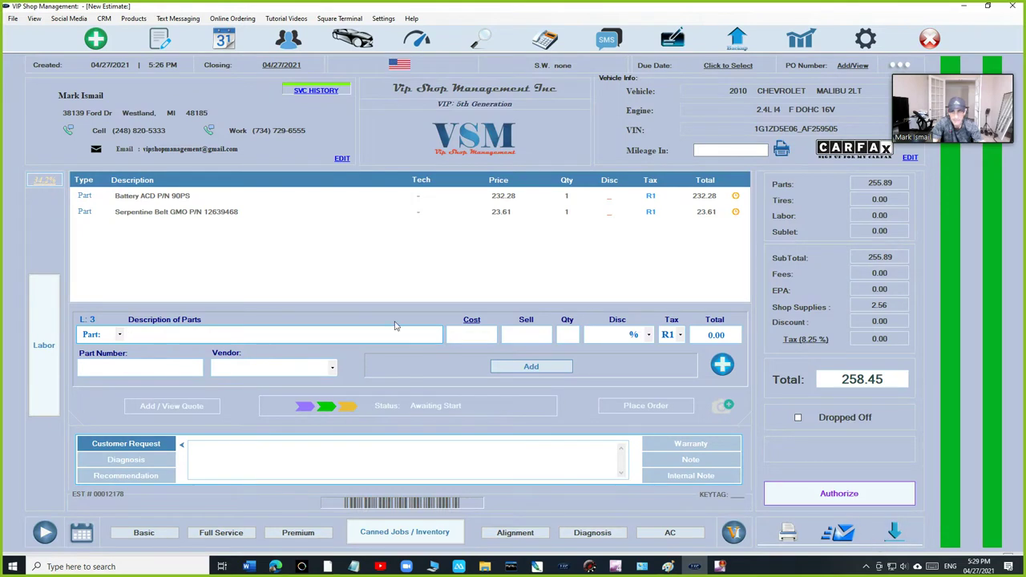
click(325, 198)
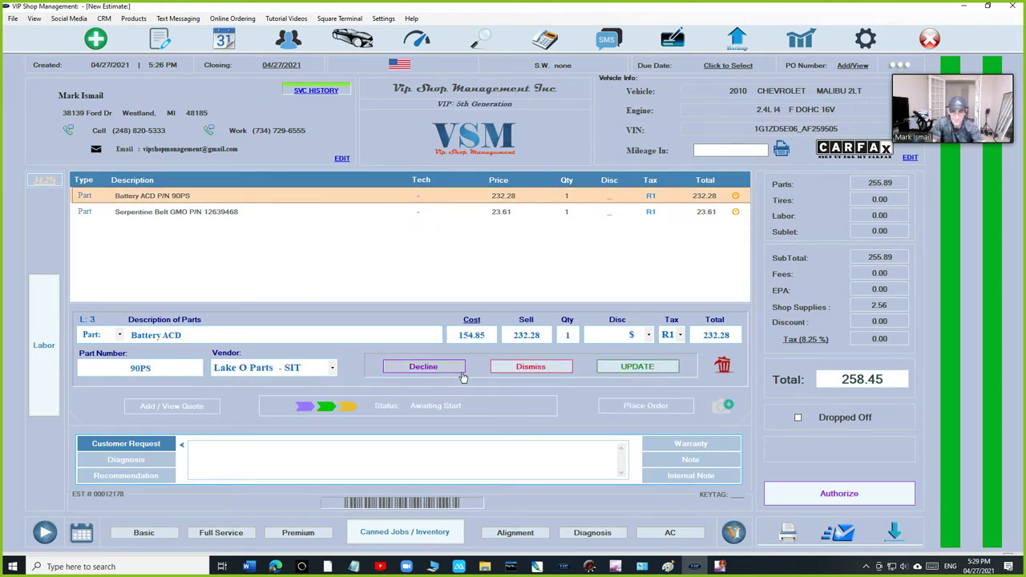
click(512, 374)
click(257, 214)
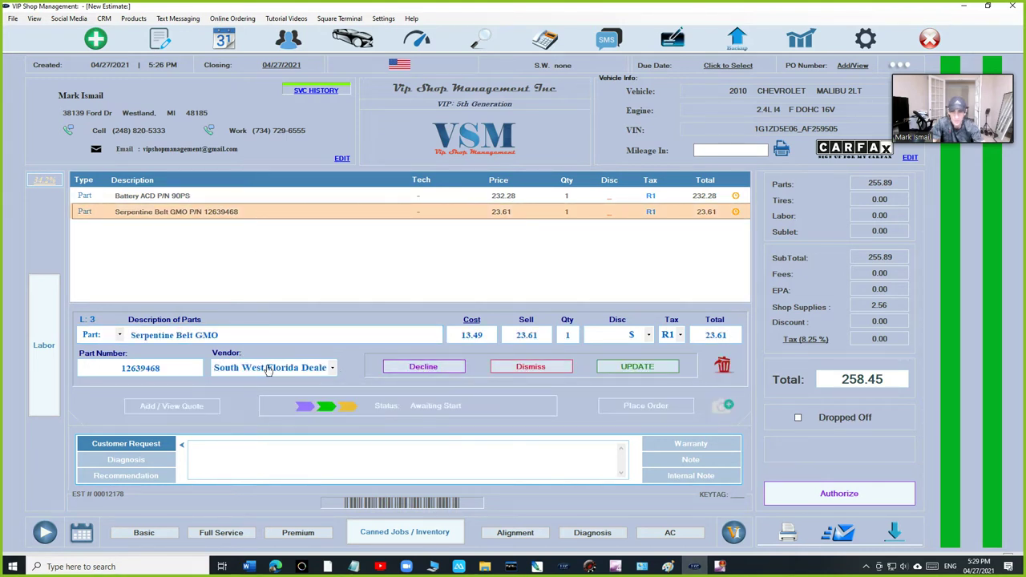
click(531, 366)
- Update the battery line's details, then reopen the part lines for the belt
click(463, 197)
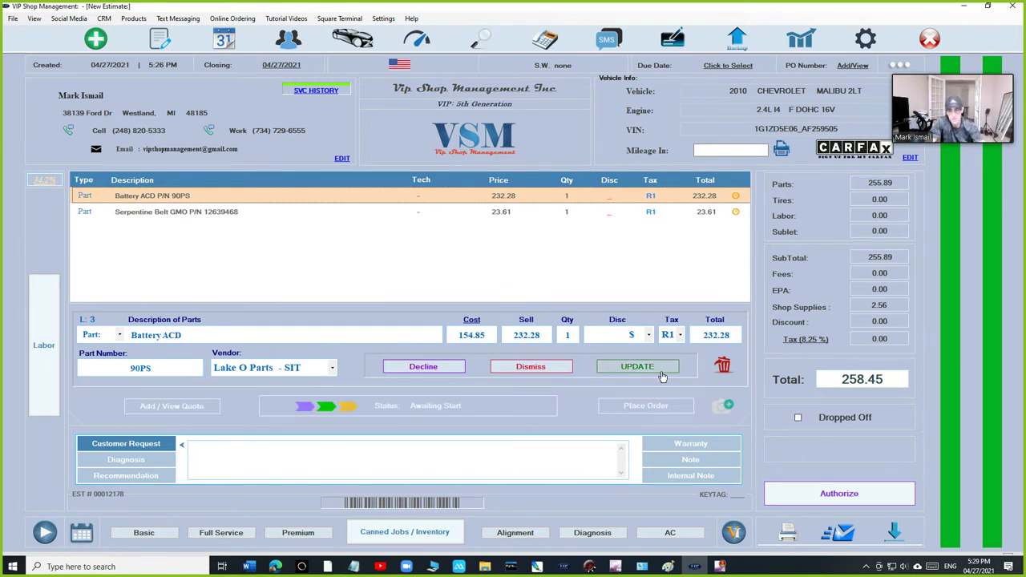
click(537, 367)
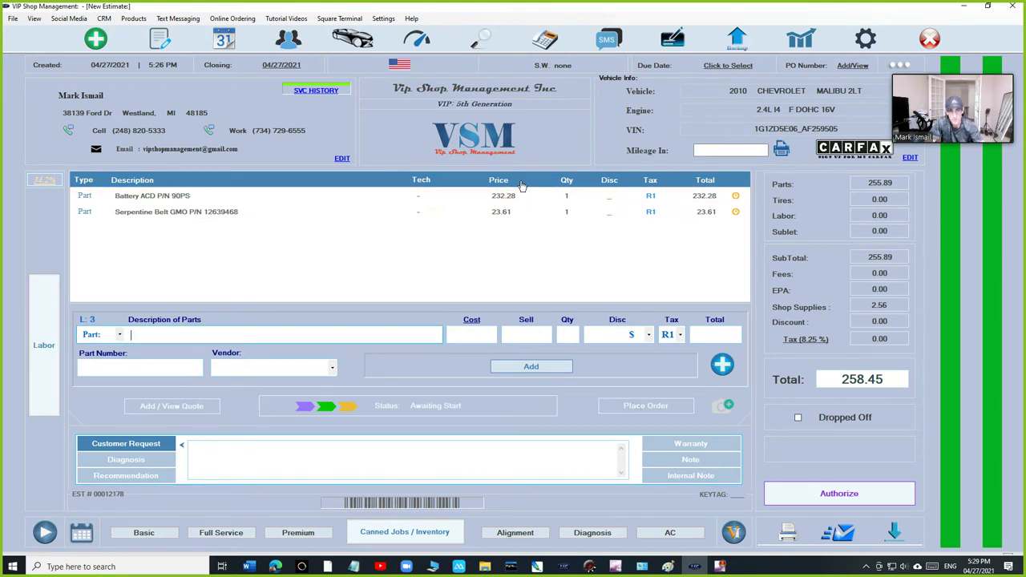
click(485, 211)
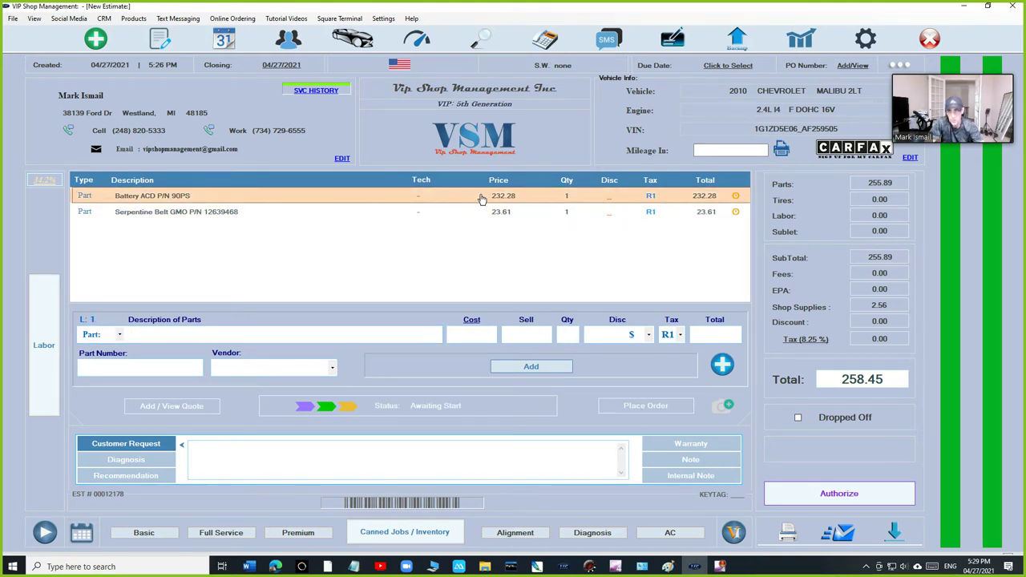
click(481, 213)
- Open the SourceIT order cart for the estimate's battery and belt
click(507, 242)
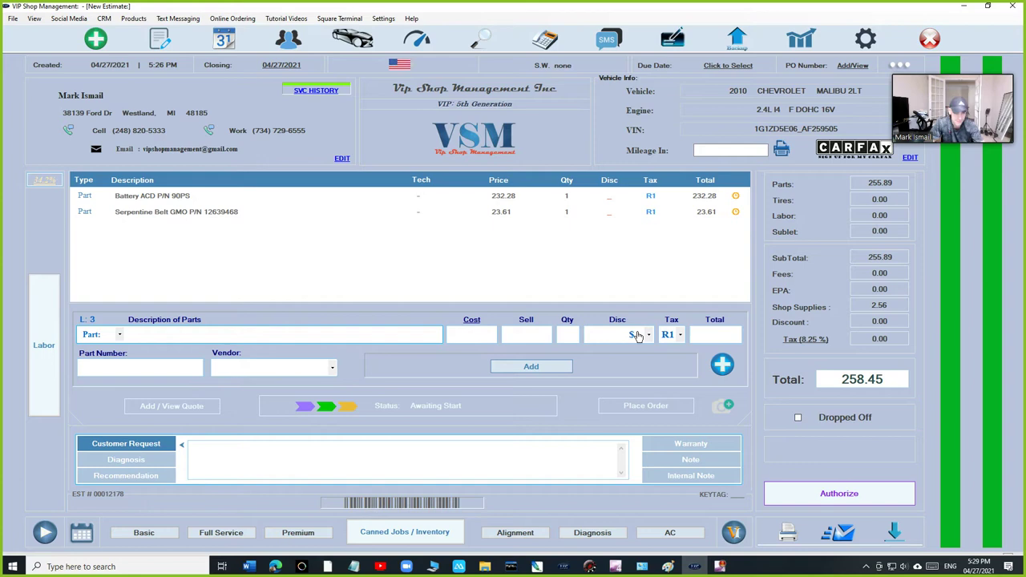
click(669, 409)
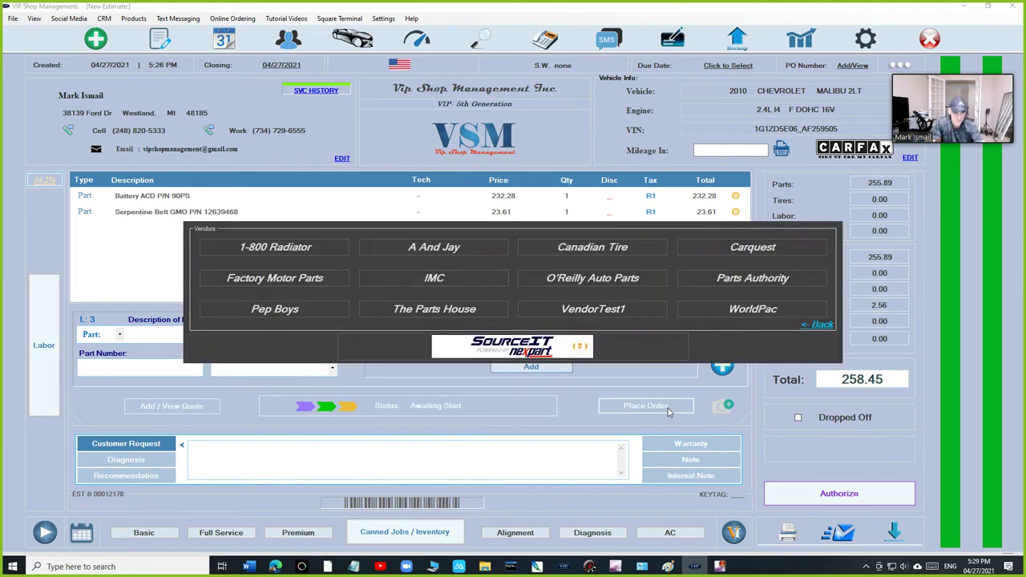
click(518, 346)
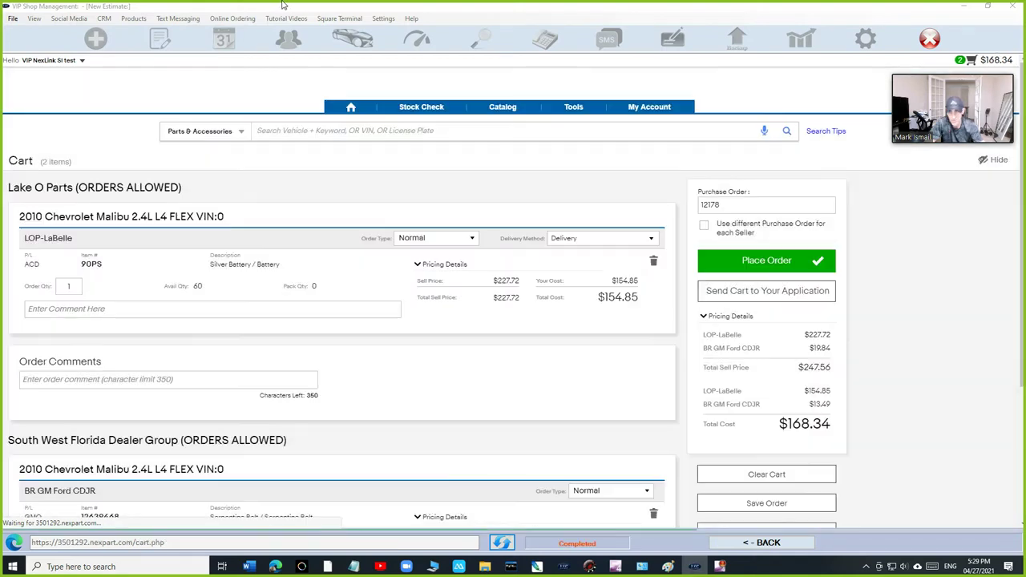
scroll(80, 224, down, 3)
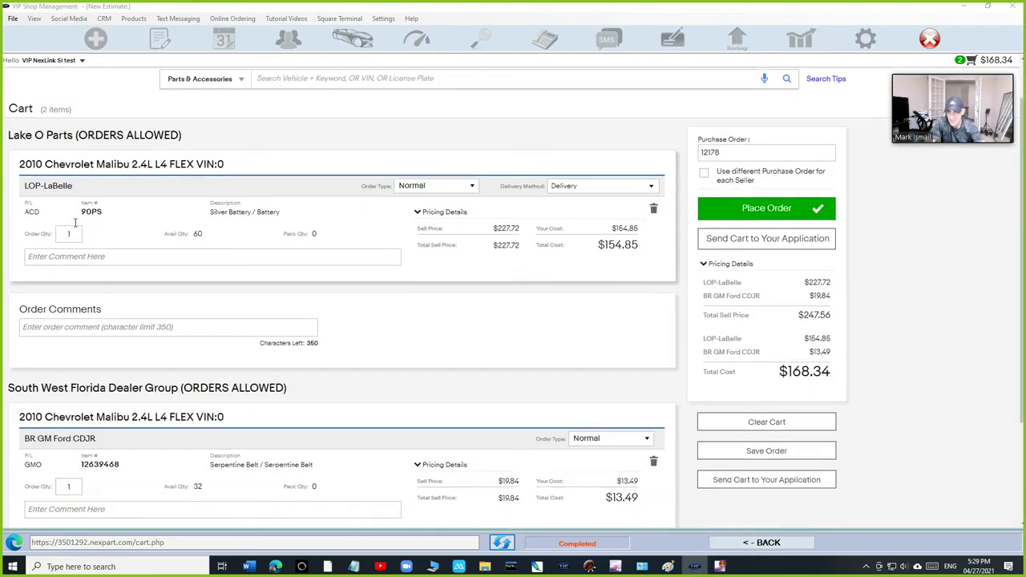
scroll(74, 222, up, 1)
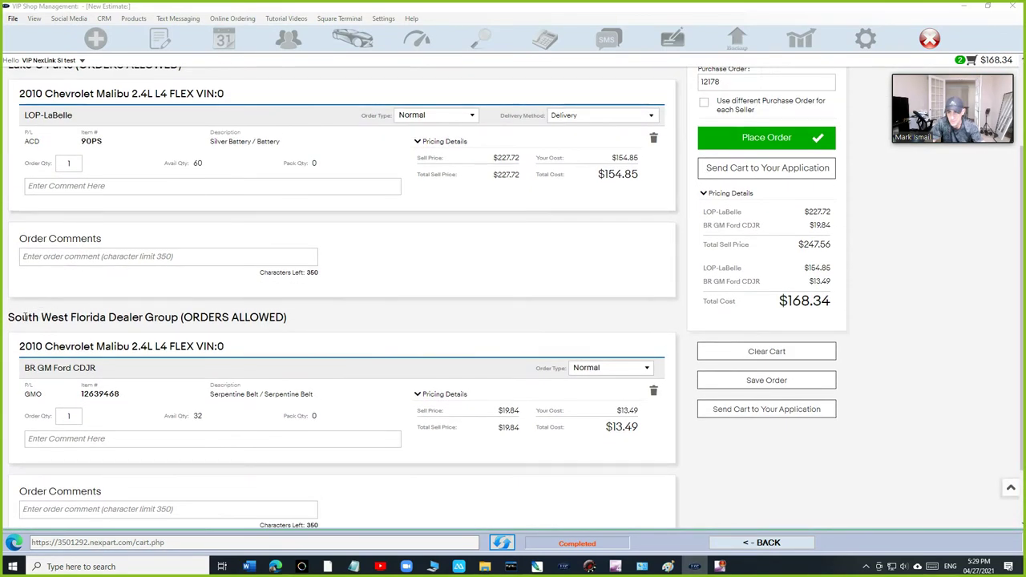
drag(22, 318, 154, 317)
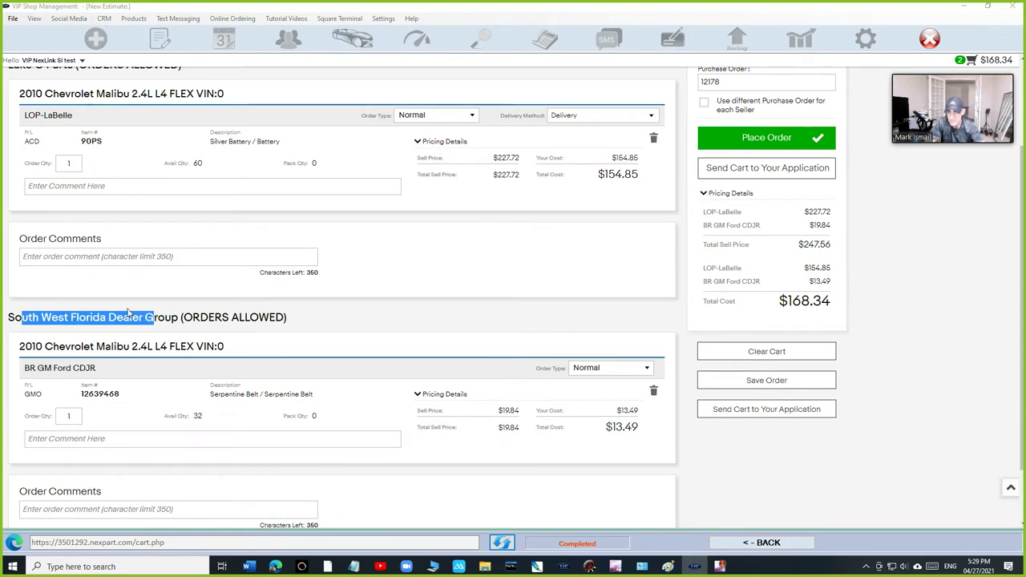
scroll(26, 115, up, 2)
drag(8, 187, 78, 187)
scroll(33, 270, down, 3)
drag(20, 275, 125, 275)
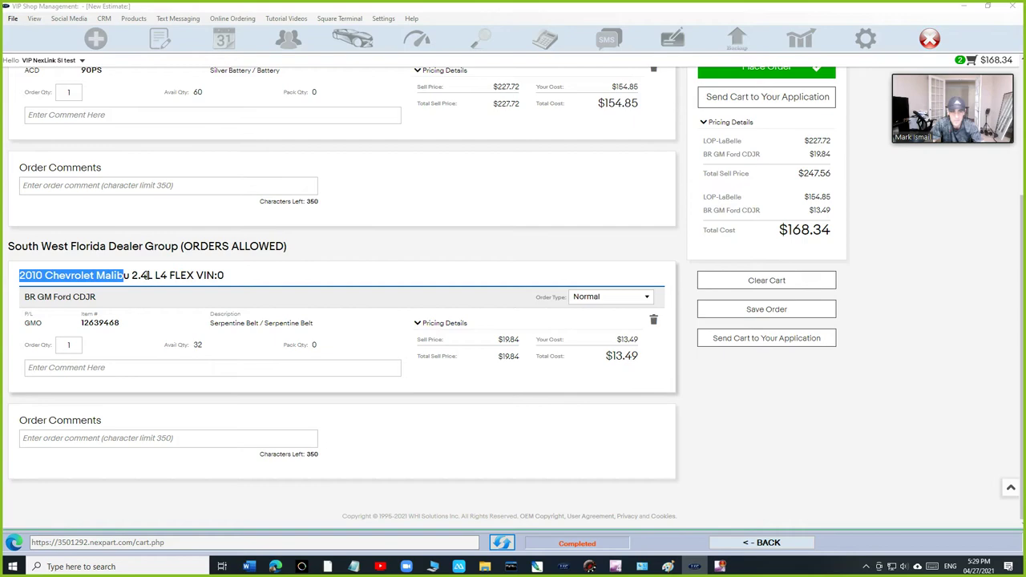
scroll(125, 275, up, 3)
- Order the battery from Lake O Parts and belt from South West Florida Dealer Group
click(764, 259)
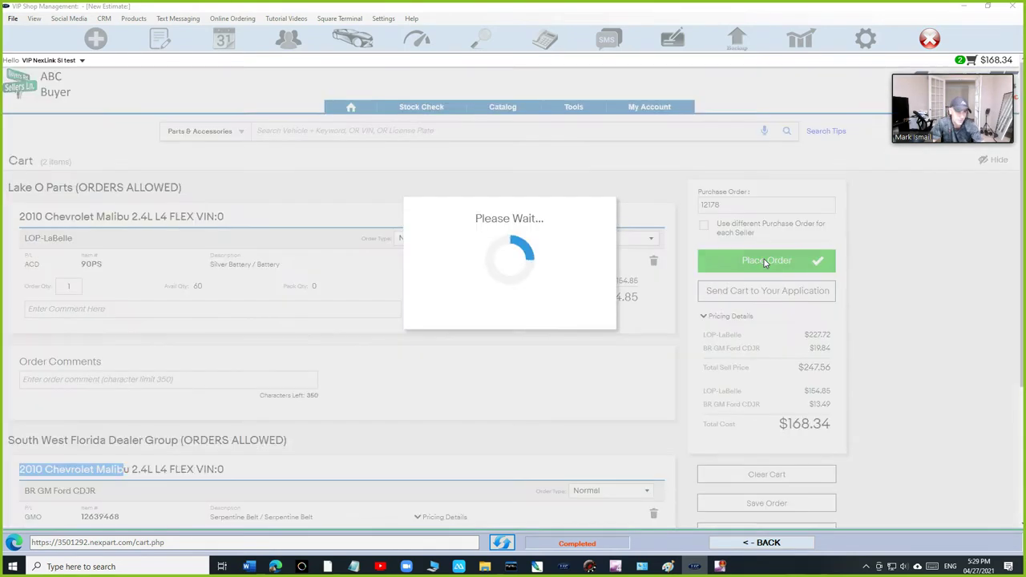
scroll(777, 361, down, 2)
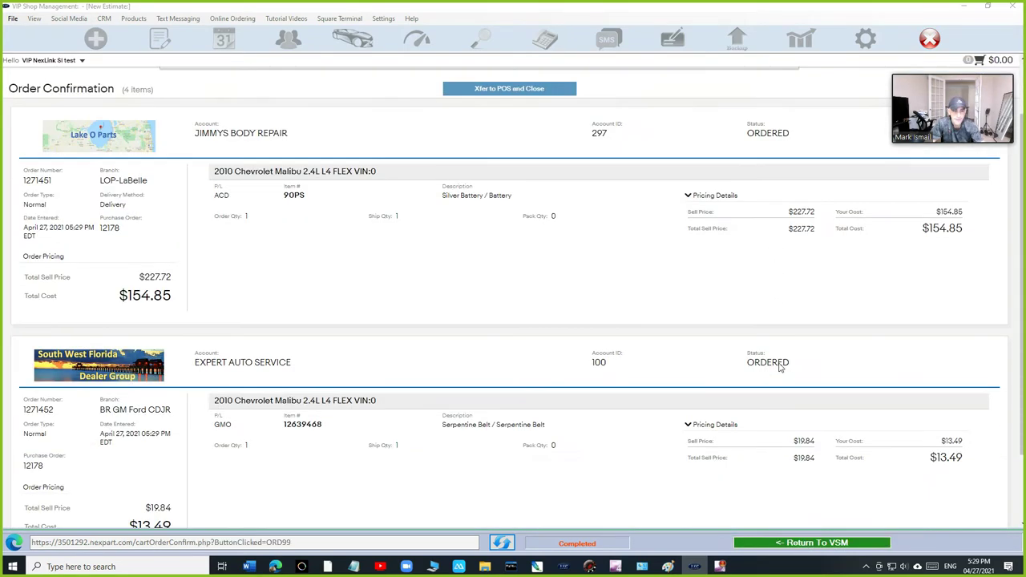
scroll(798, 465, down, 2)
click(810, 545)
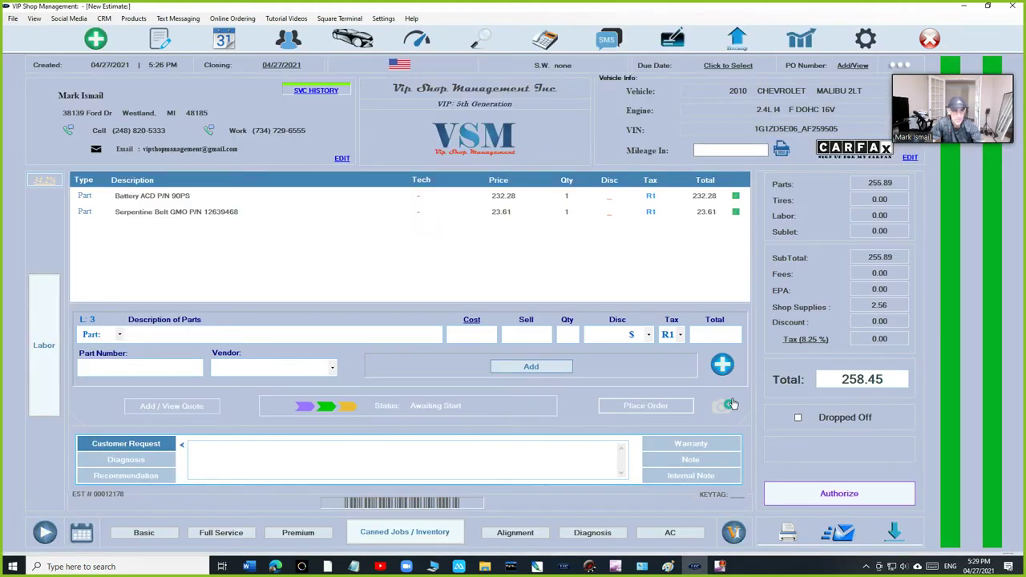
- Review the two auto-created purchase orders for the Malibu's parts, then close the list
drag(949, 104, 957, 177)
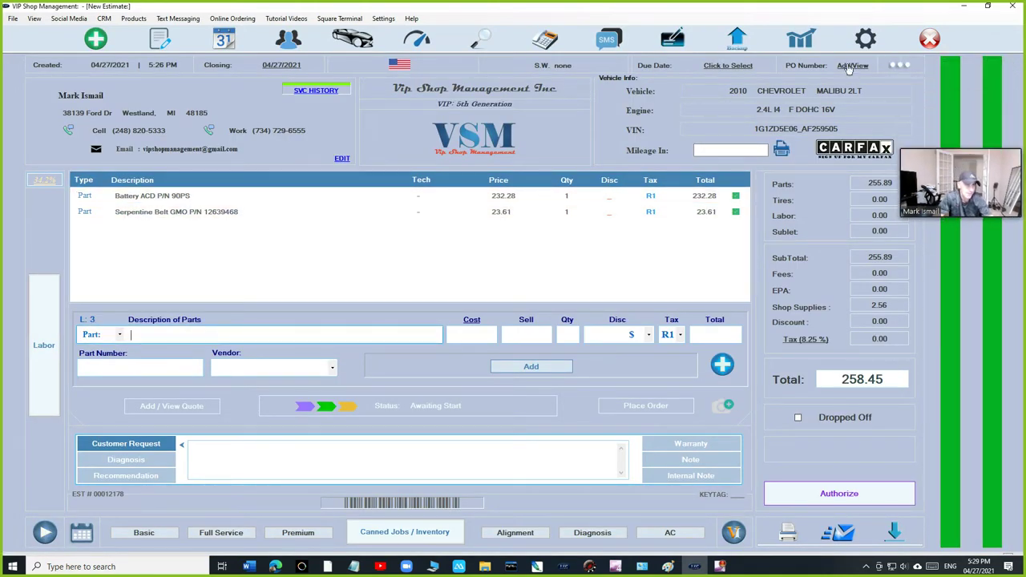
click(852, 71)
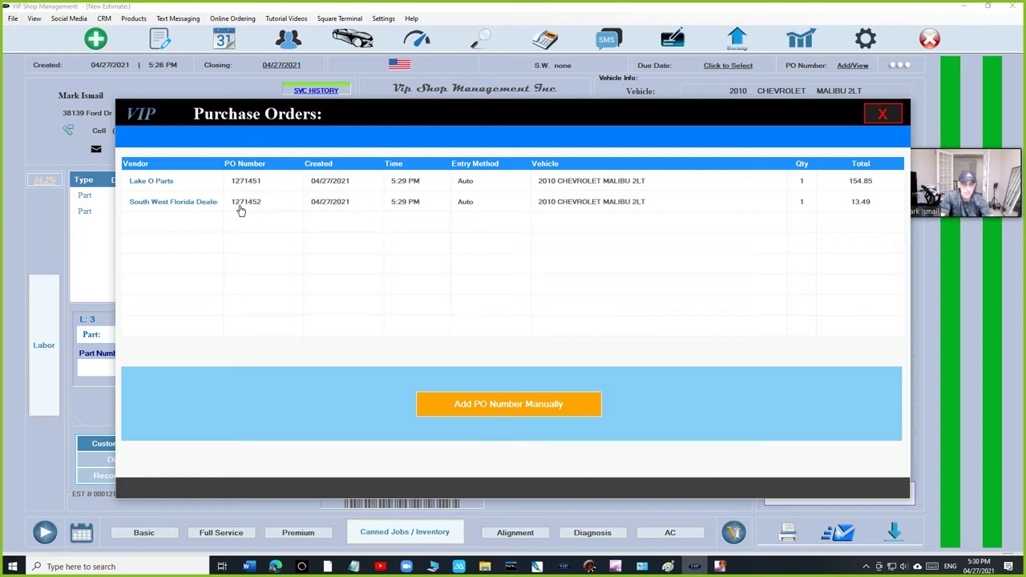
click(882, 114)
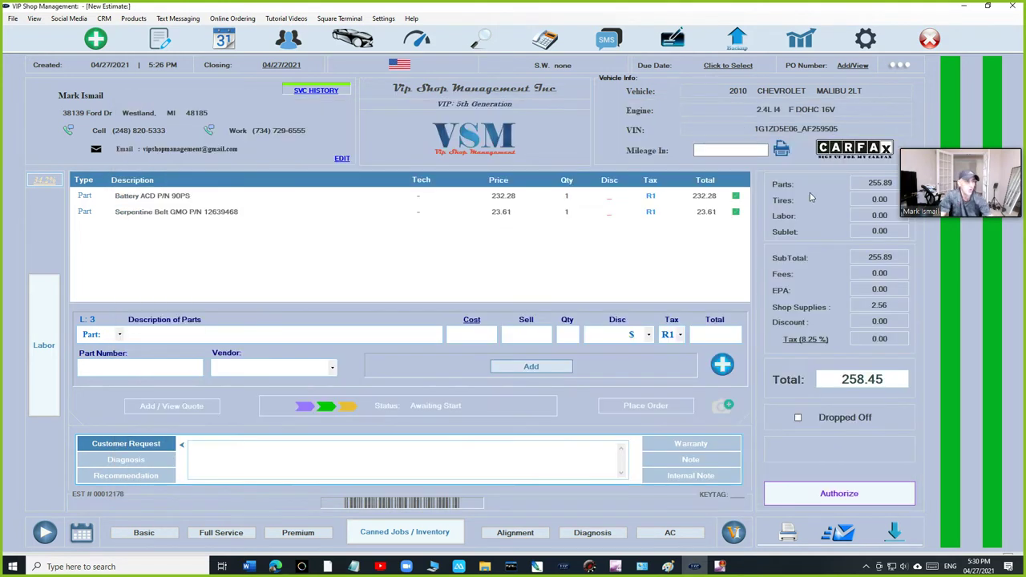
drag(941, 190, 926, 138)
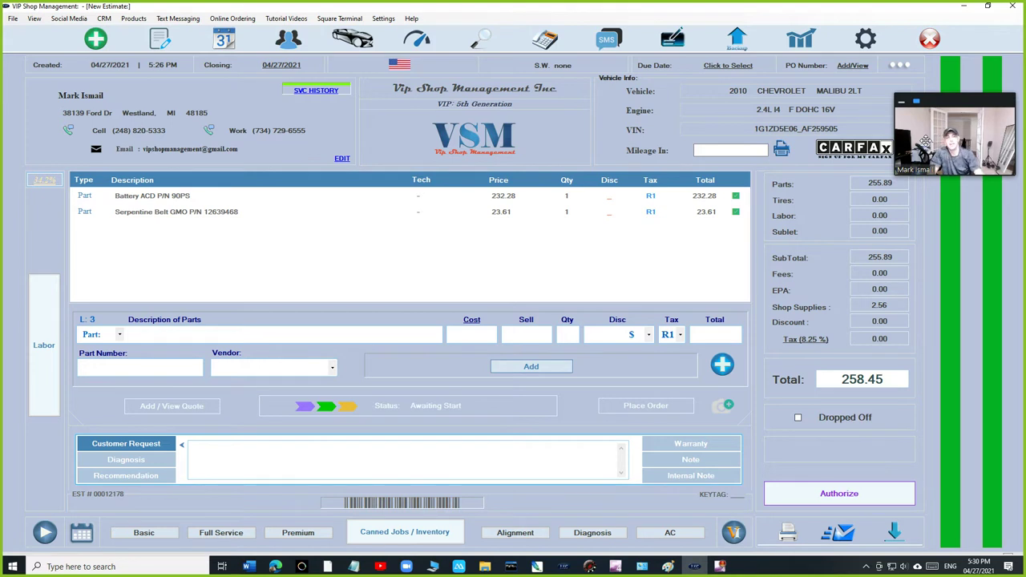
drag(926, 143, 927, 154)
- Show the SourceIT vendor list from the parts-supplier choices, then close it
click(723, 364)
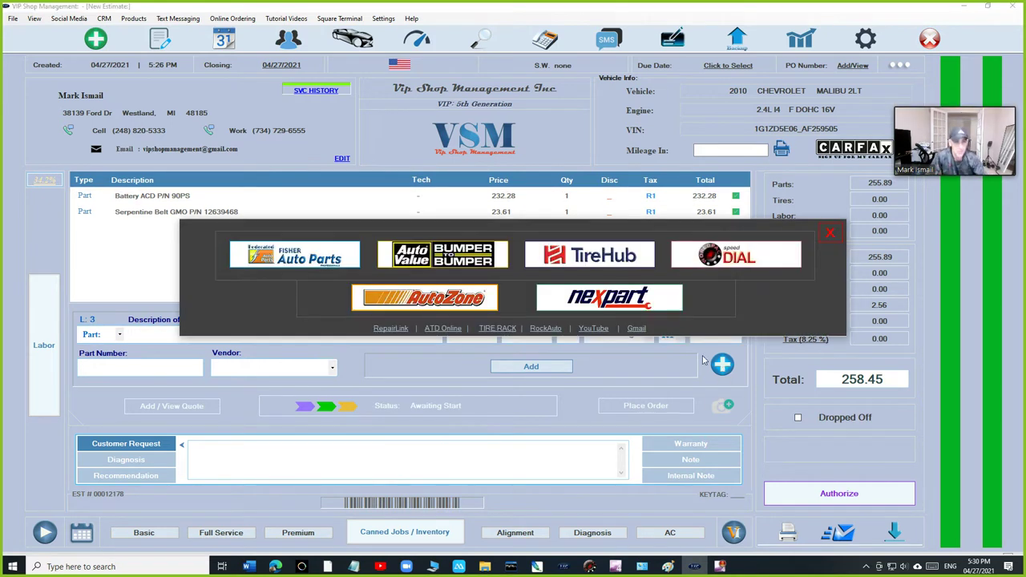
click(609, 303)
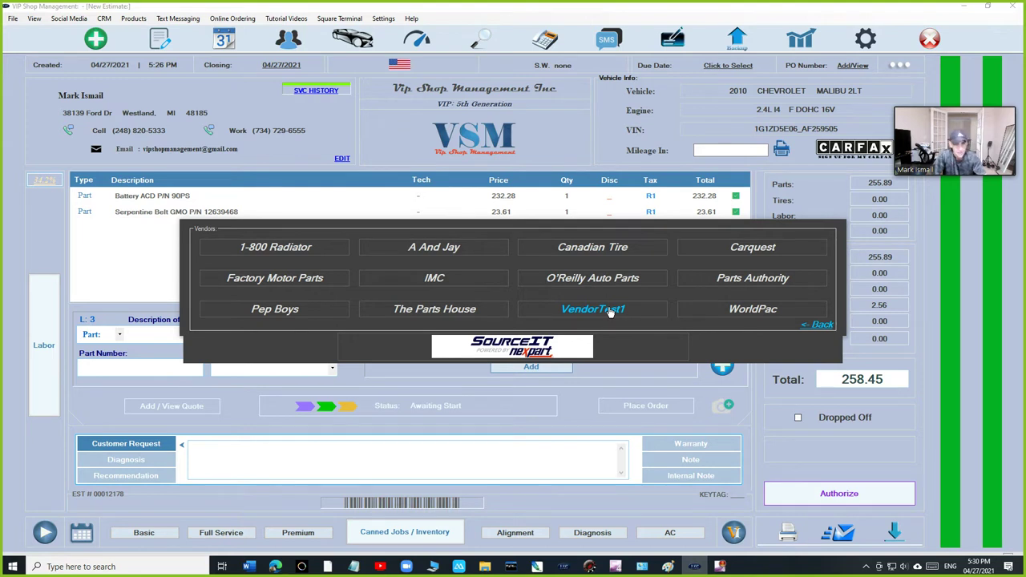
click(823, 325)
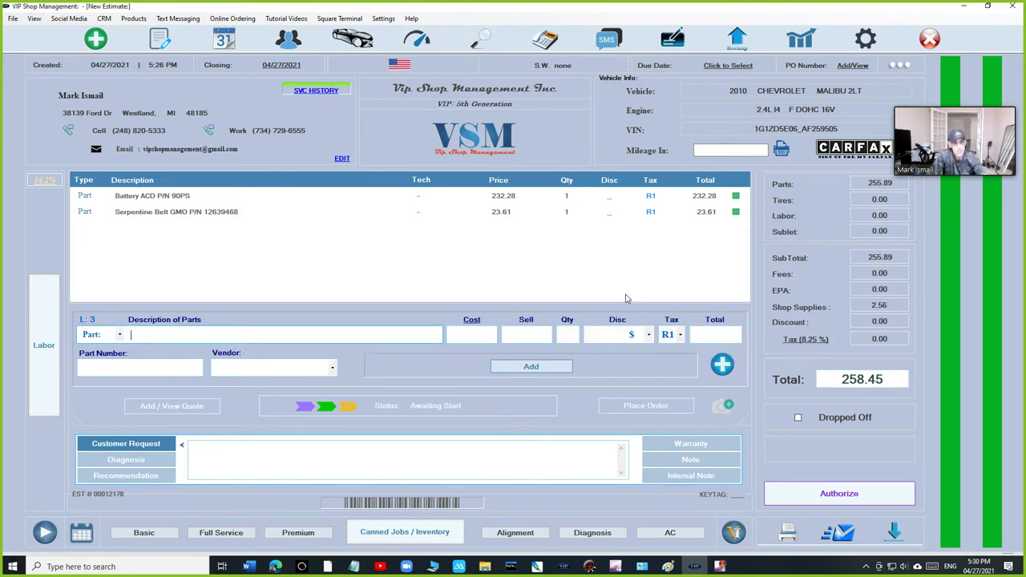
- Load the SourceIT catalog for the decoded 2010 Chevrolet Malibu with an empty cart
click(719, 370)
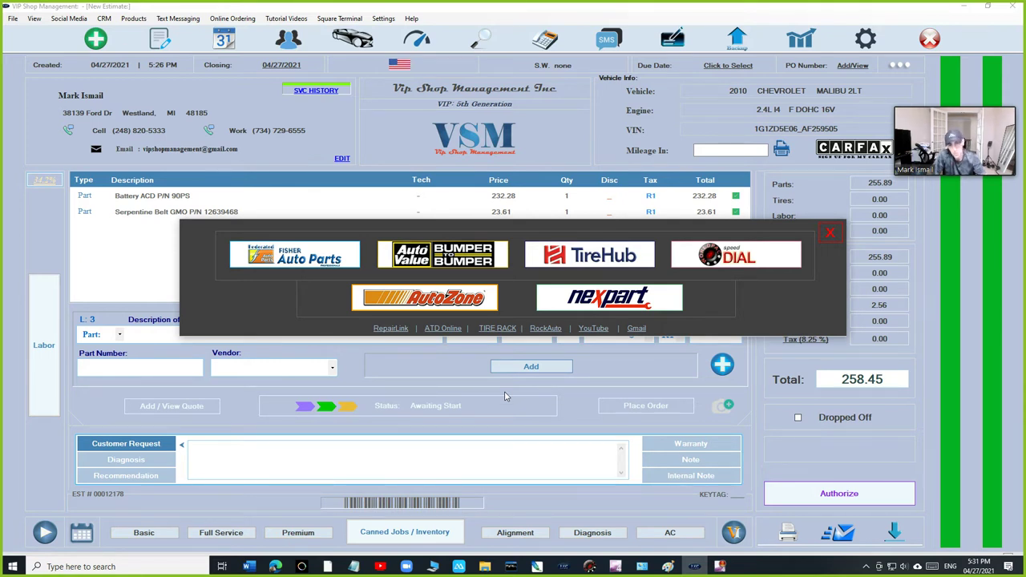
click(639, 303)
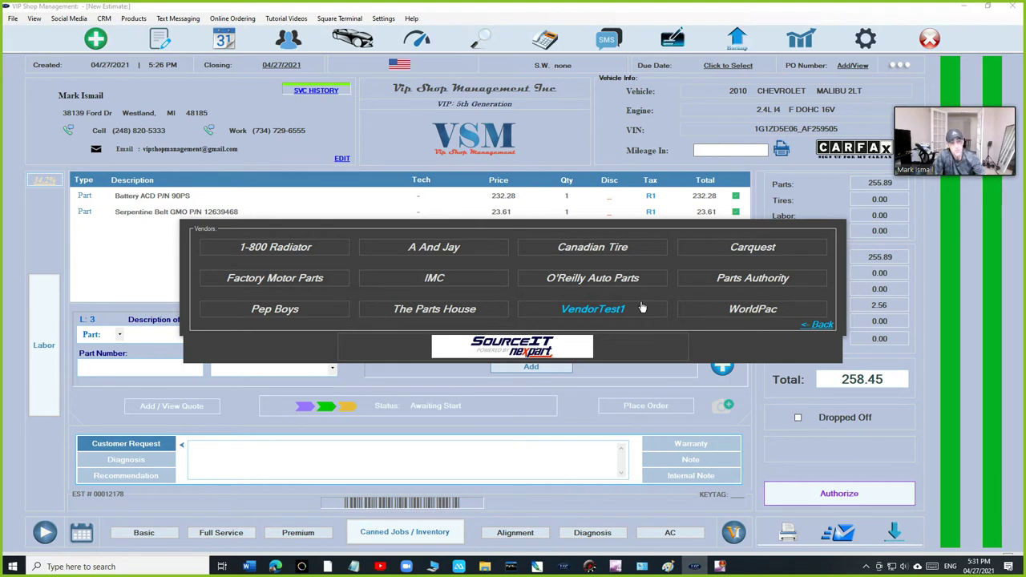
click(515, 351)
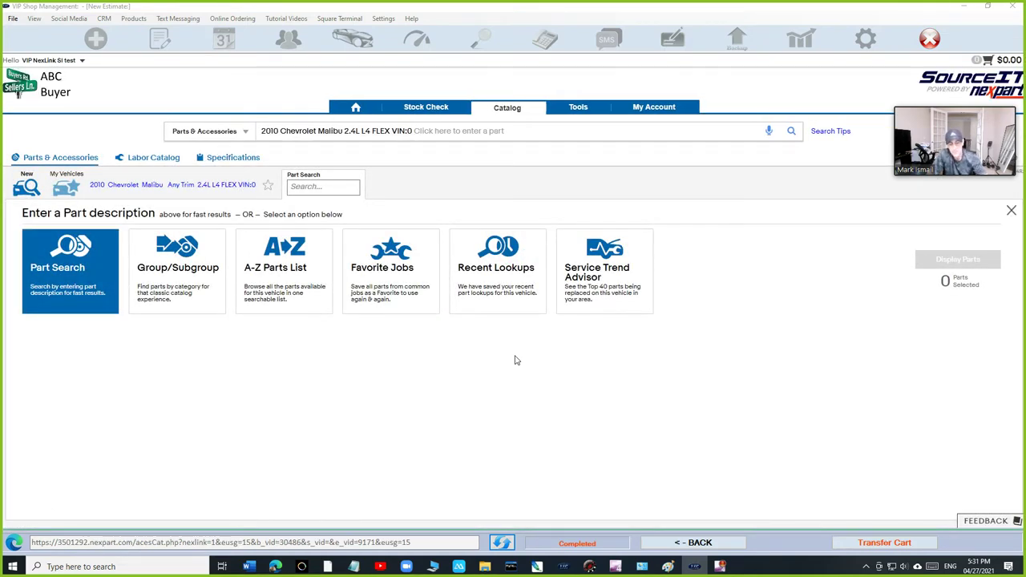
- Close the SourceIT catalog and go back to the Malibu estimate
click(680, 548)
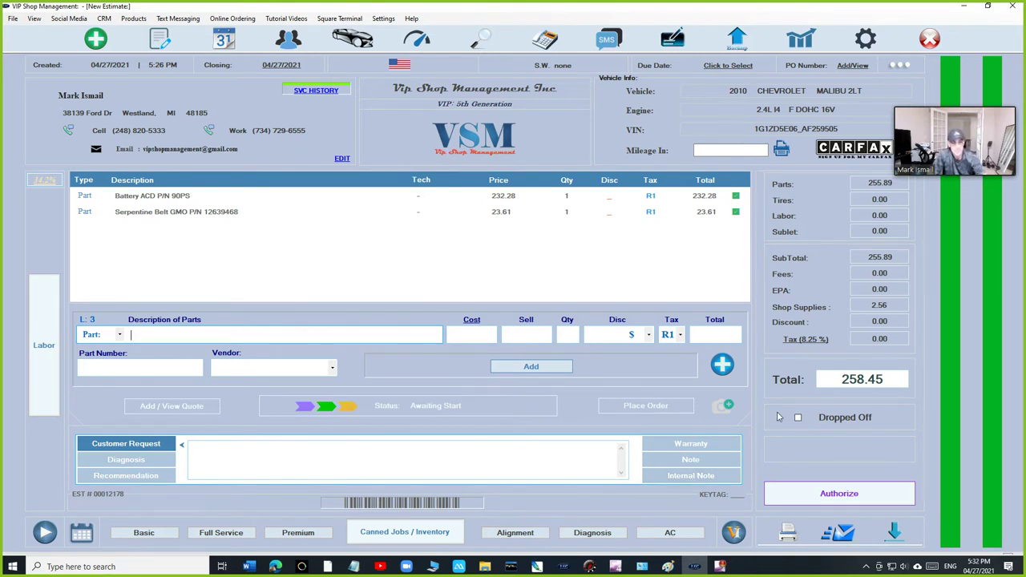
- Show the online parts-vendor choices over the Malibu estimate
click(726, 369)
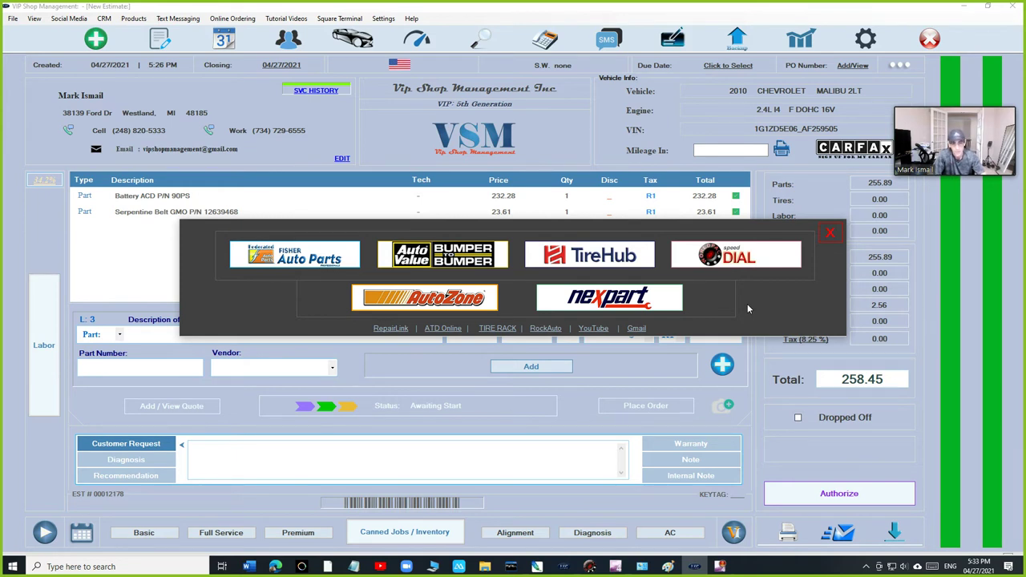
- Open the A And Jay parts catalog through Nexpart, then return to the estimate
click(607, 309)
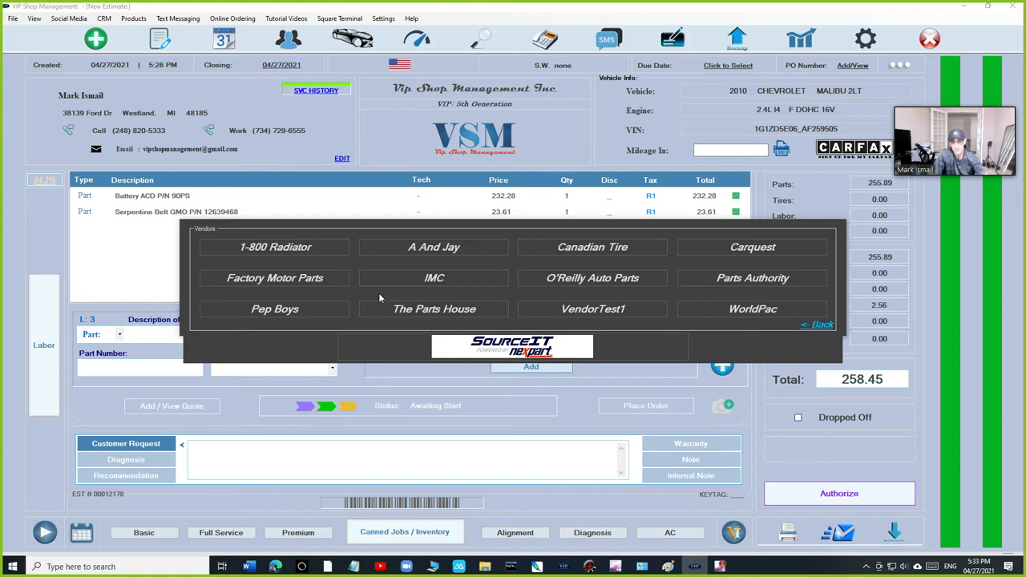
click(407, 251)
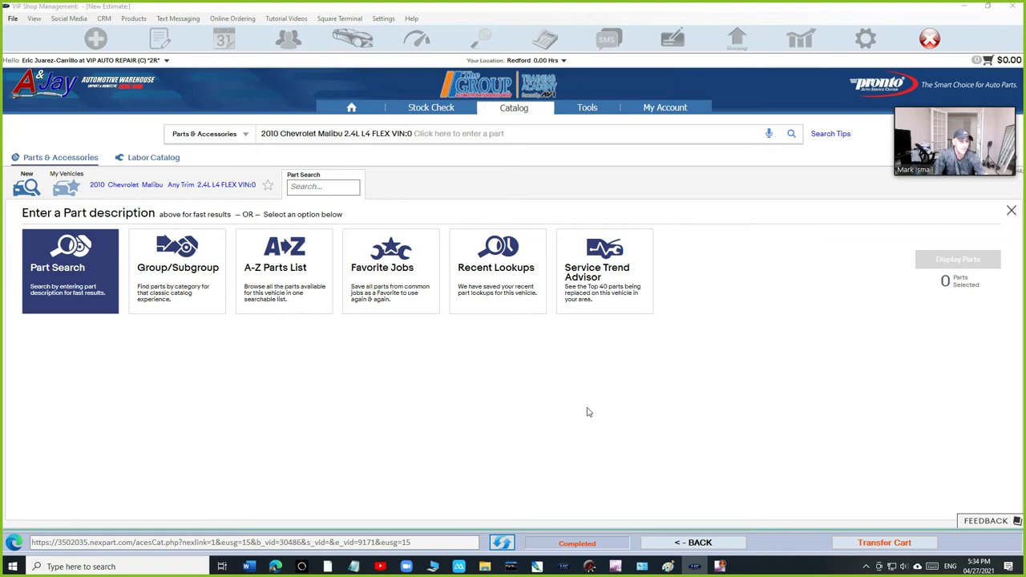
click(687, 544)
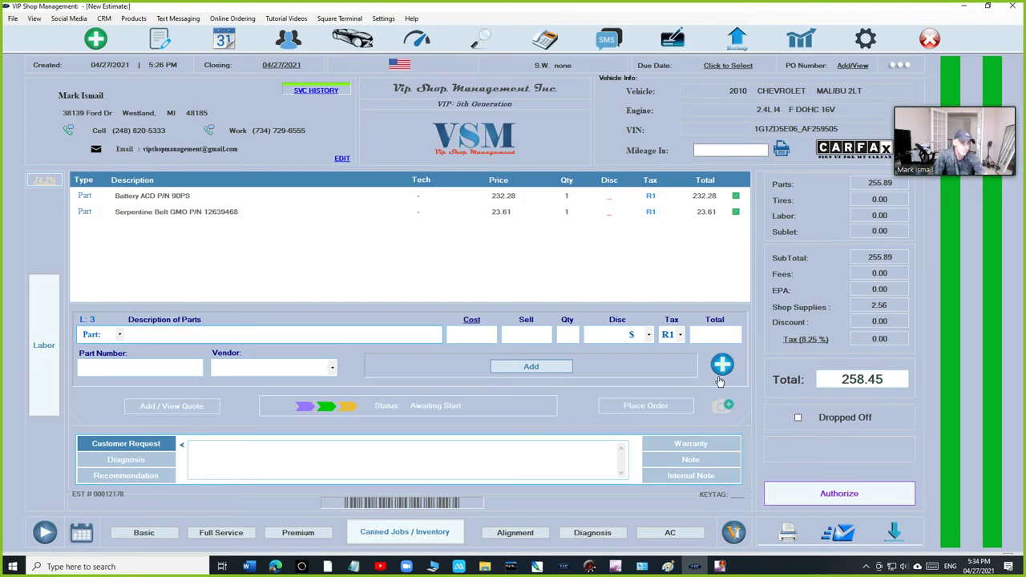
- Open the SourceIT catalog through Nexpart, then close it back to the estimate
click(721, 377)
click(603, 301)
click(530, 350)
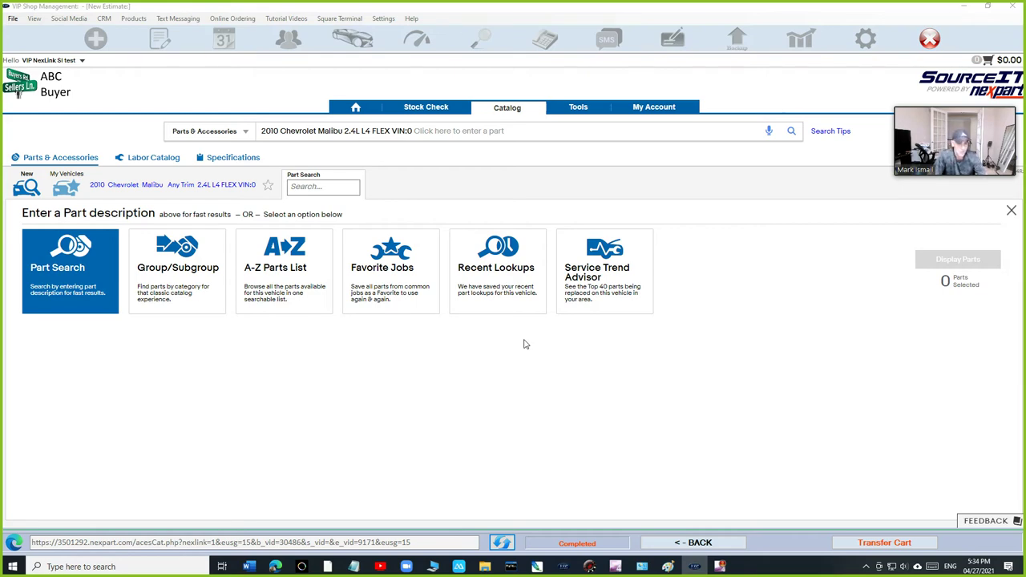
click(666, 543)
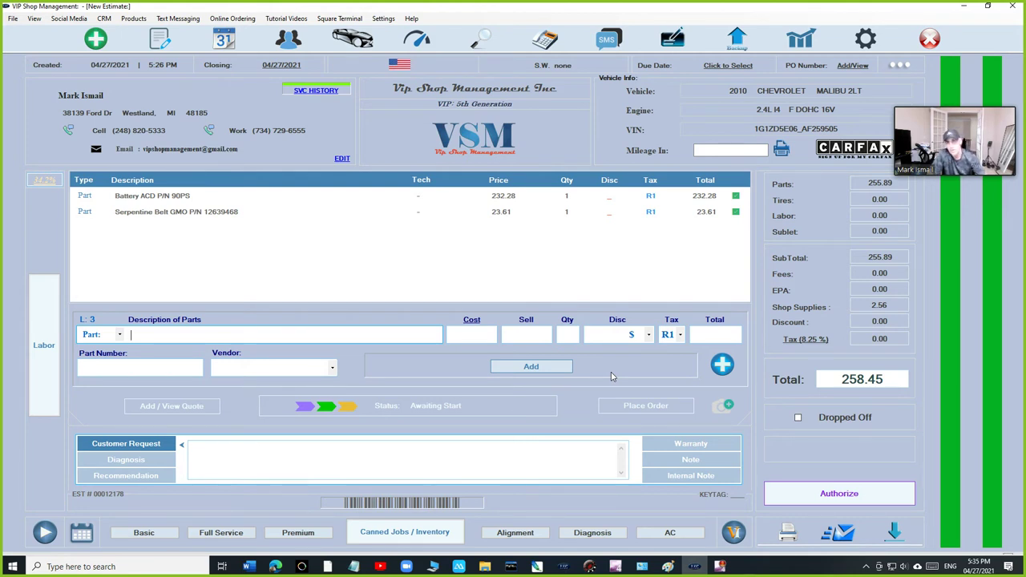
- Show the Tutorial Videos topic list over the Malibu estimate
click(297, 19)
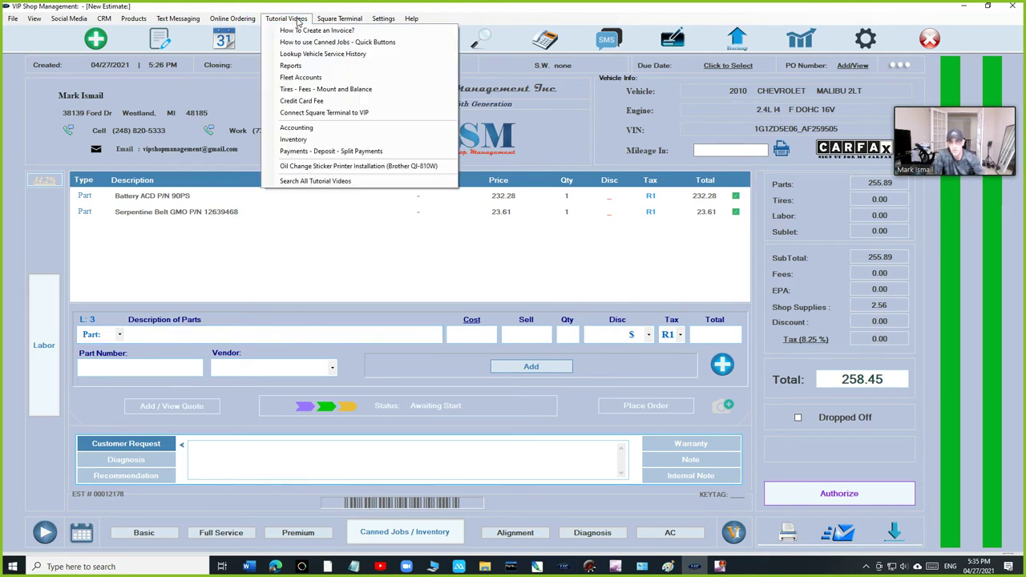
- Search all tutorial videos for 'nexpart', browse the YouTube results, then return to the estimate
click(303, 181)
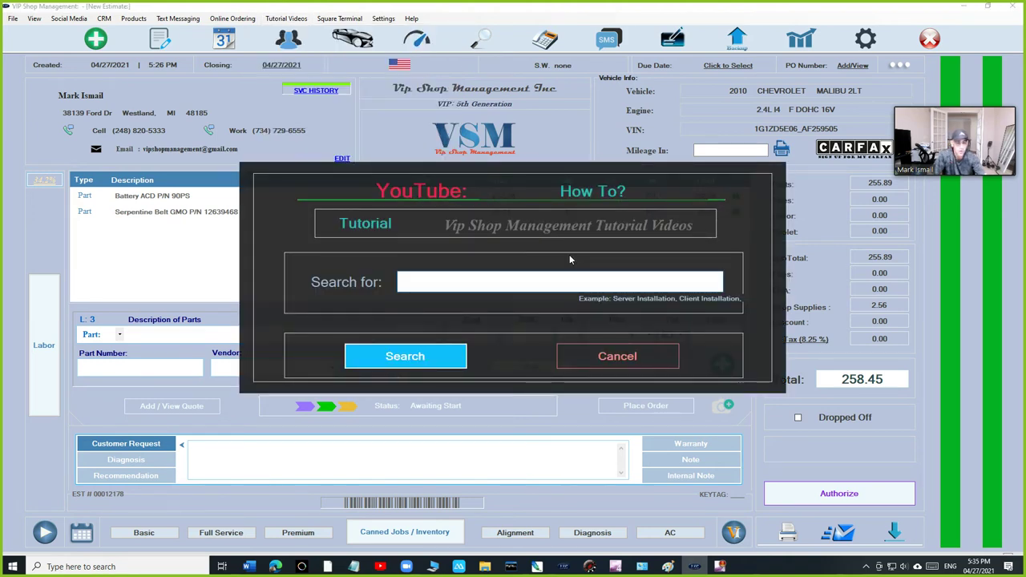
text(nexpar)
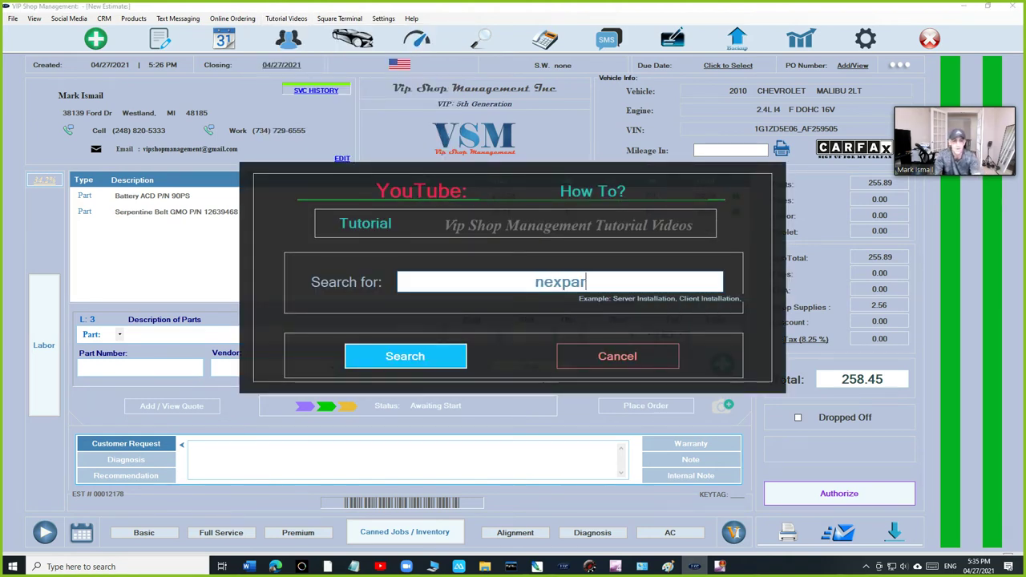
text(t)
key(Return)
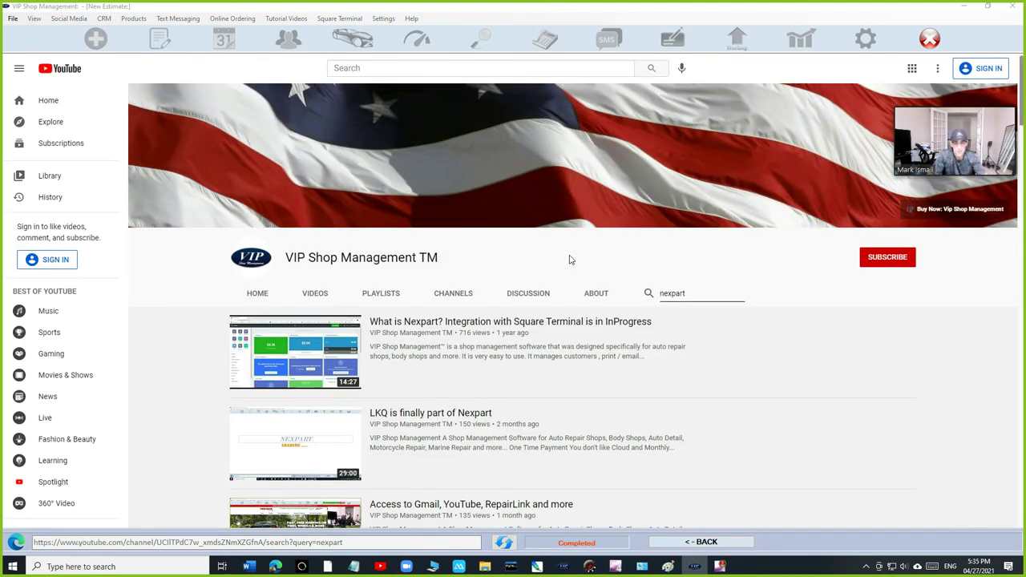
scroll(443, 271, down, 1)
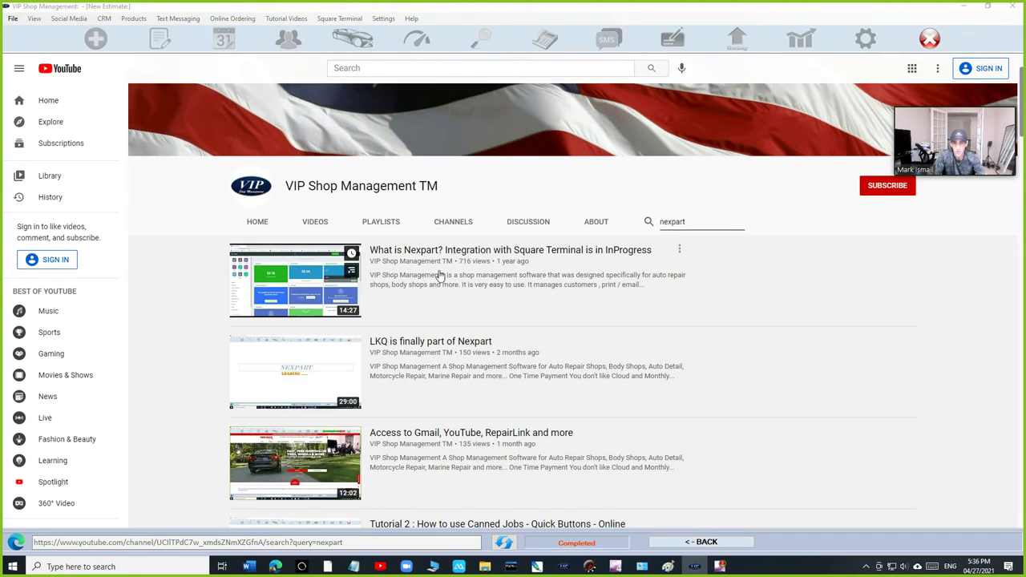
scroll(439, 275, down, 2)
scroll(440, 276, down, 2)
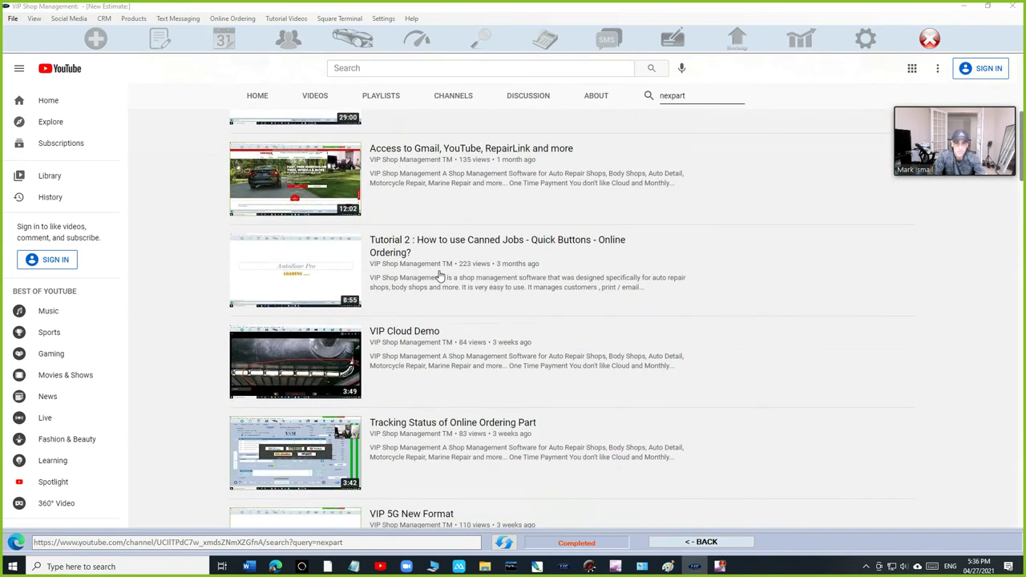
scroll(440, 276, down, 2)
scroll(447, 282, down, 1)
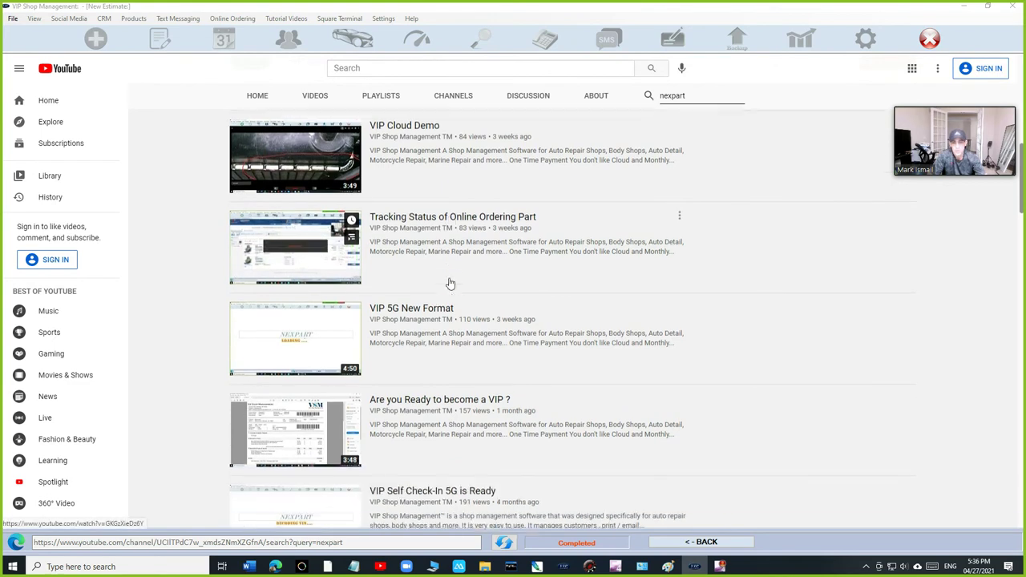
scroll(450, 284, down, 5)
scroll(449, 284, down, 5)
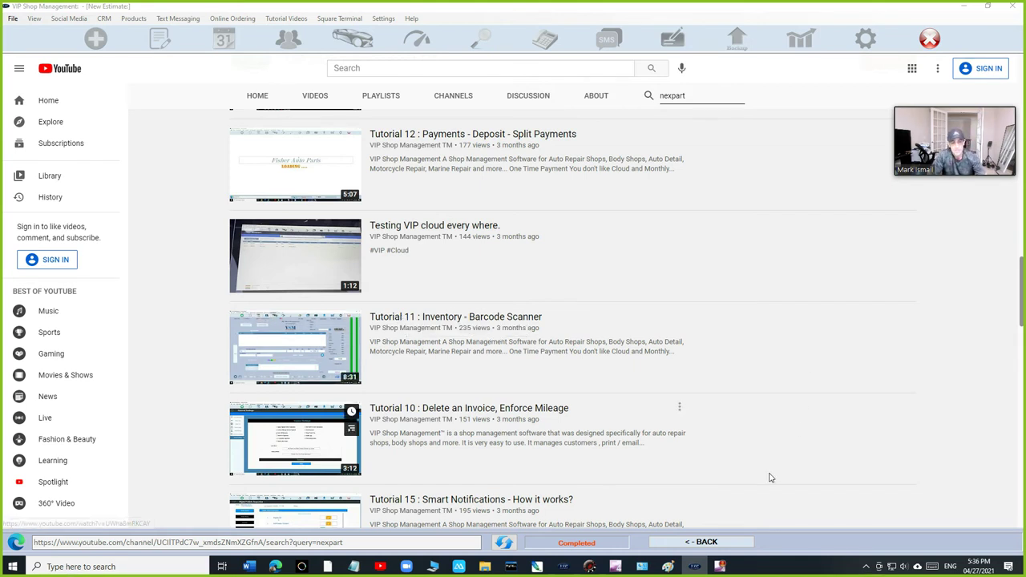
click(701, 542)
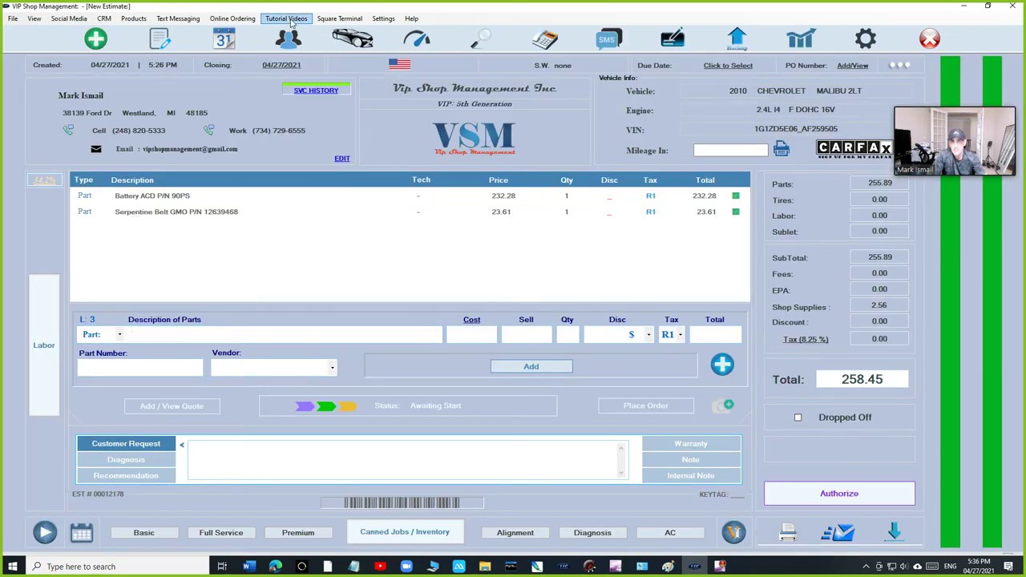
click(287, 18)
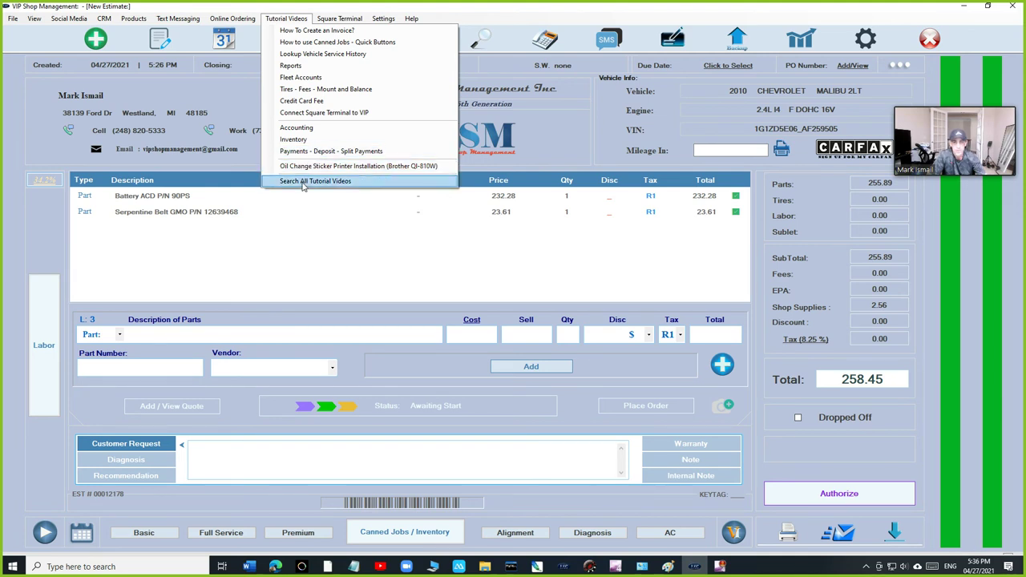
click(303, 184)
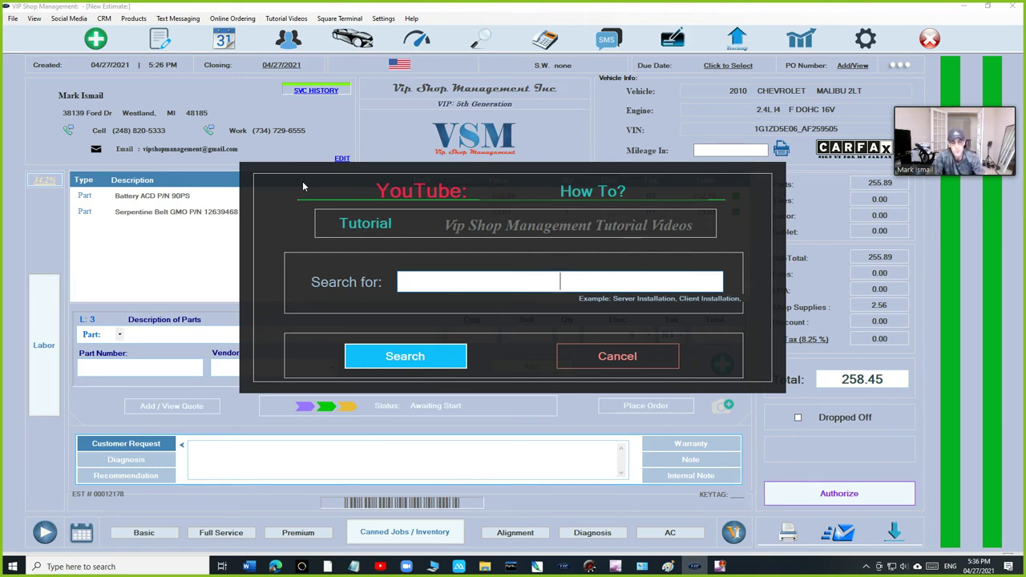
click(642, 362)
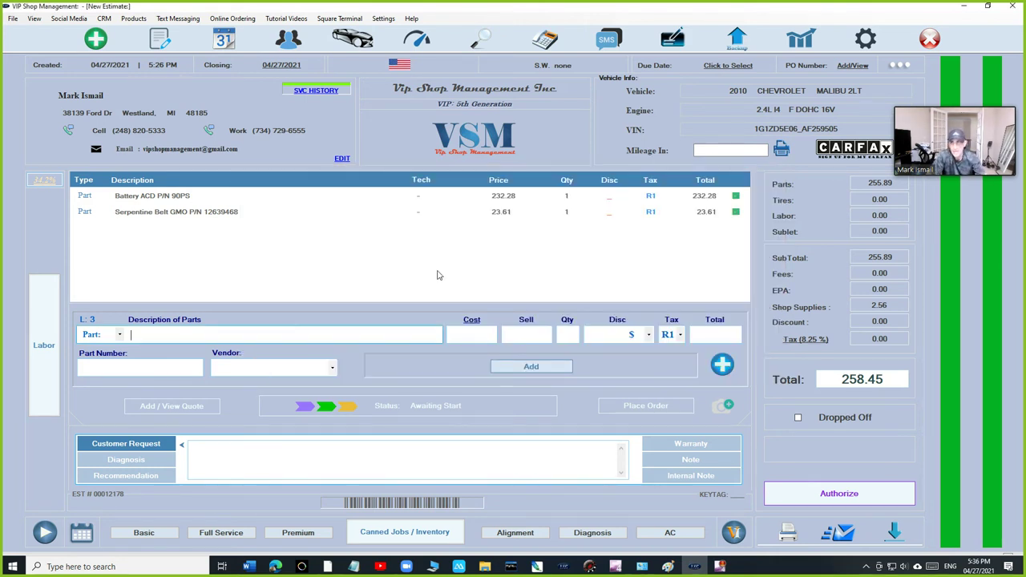
- Open the VIP YouTube channel from the Social Media menu
click(69, 21)
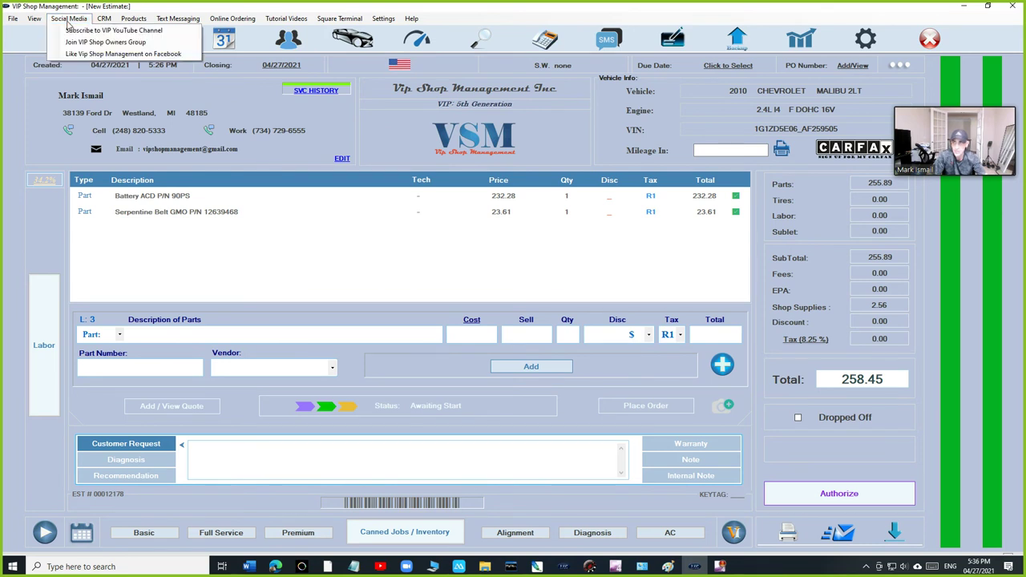
click(69, 19)
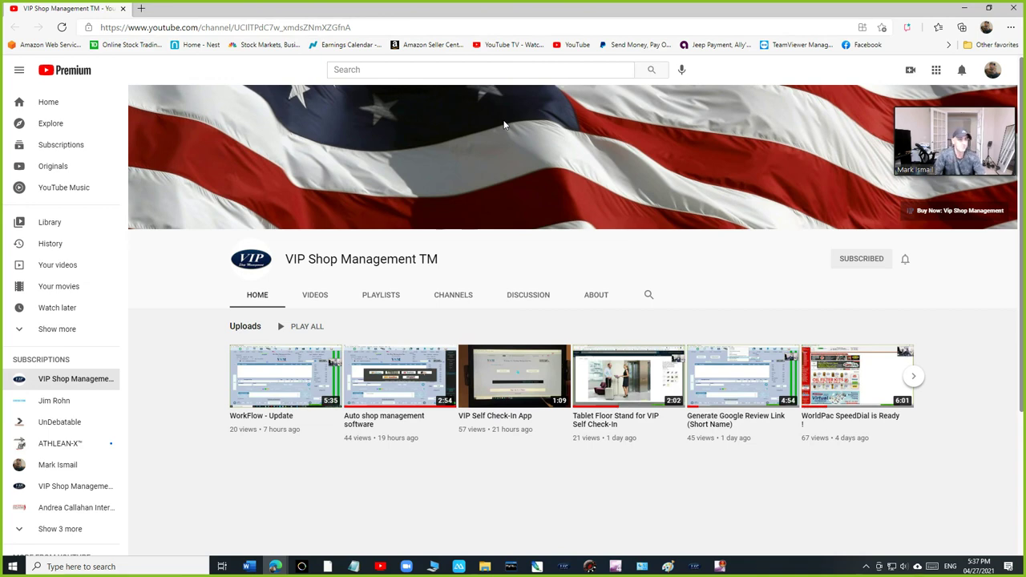
- Switch back to the estimate window and advance the channel's Uploads carousel
key(alt+Tab)
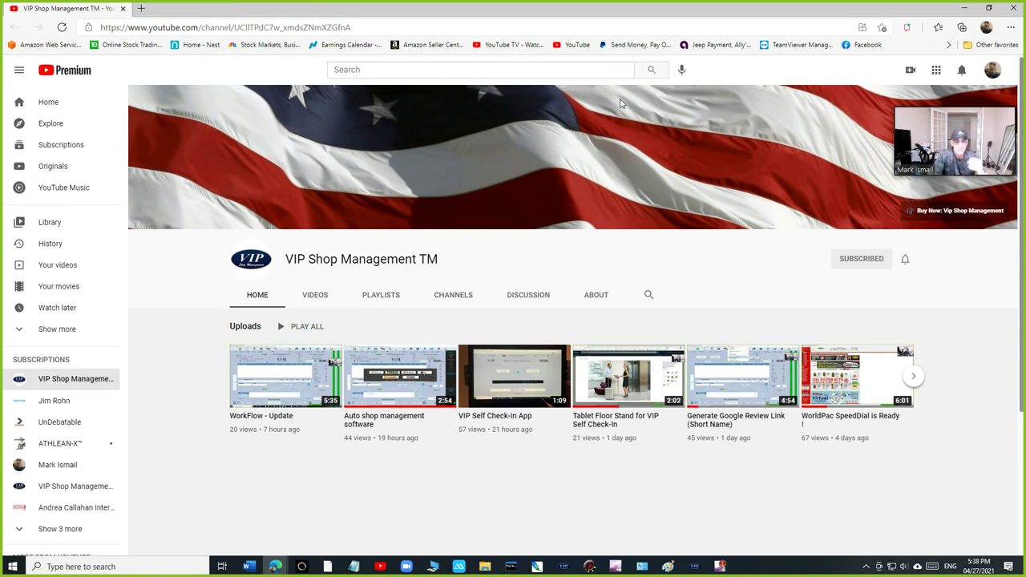
click(914, 383)
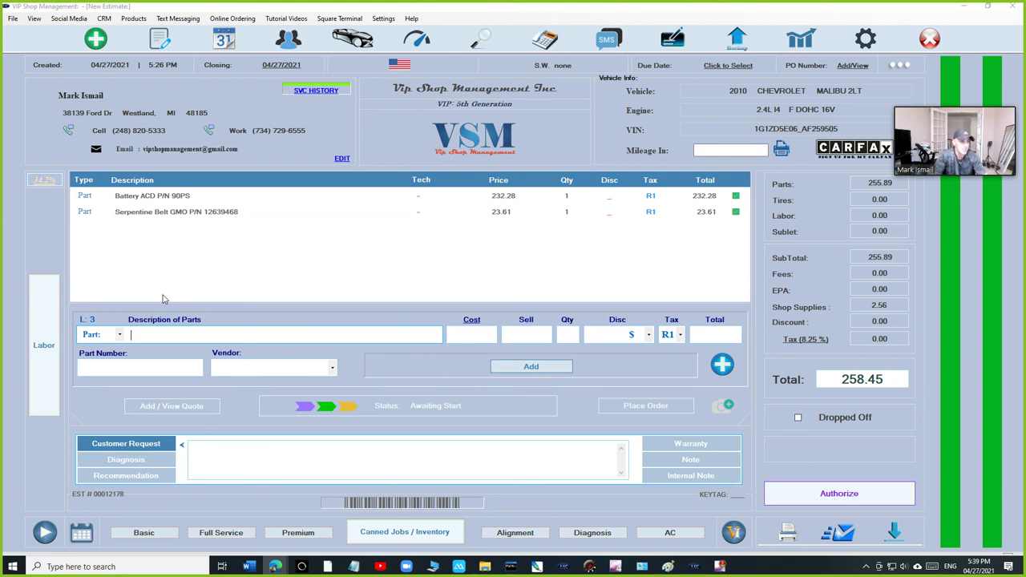
- Start Nexpart SourceIT ordering for the 2010 Malibu 2.4L L4 from the vendor list
click(721, 366)
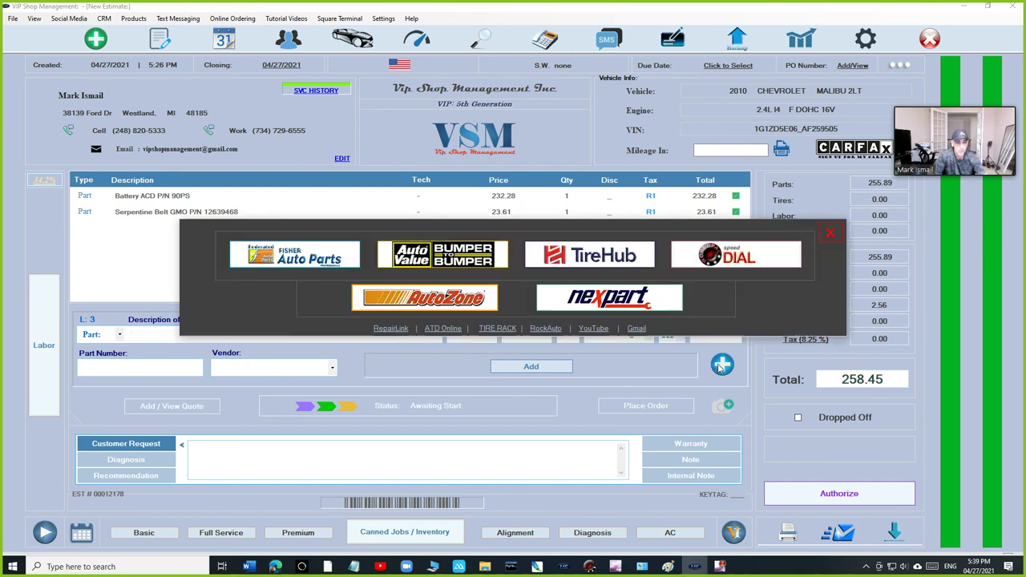
click(609, 297)
click(519, 351)
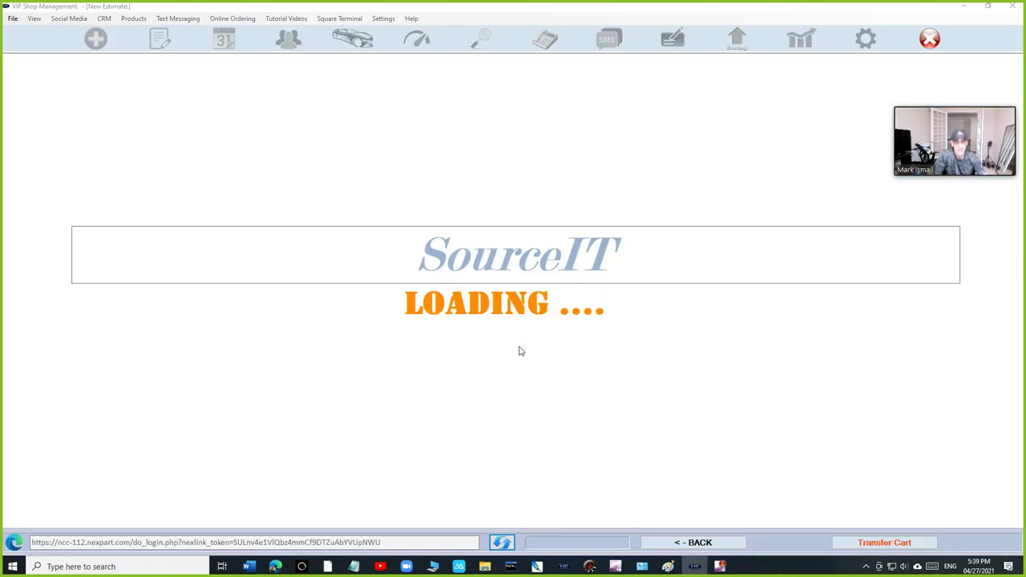